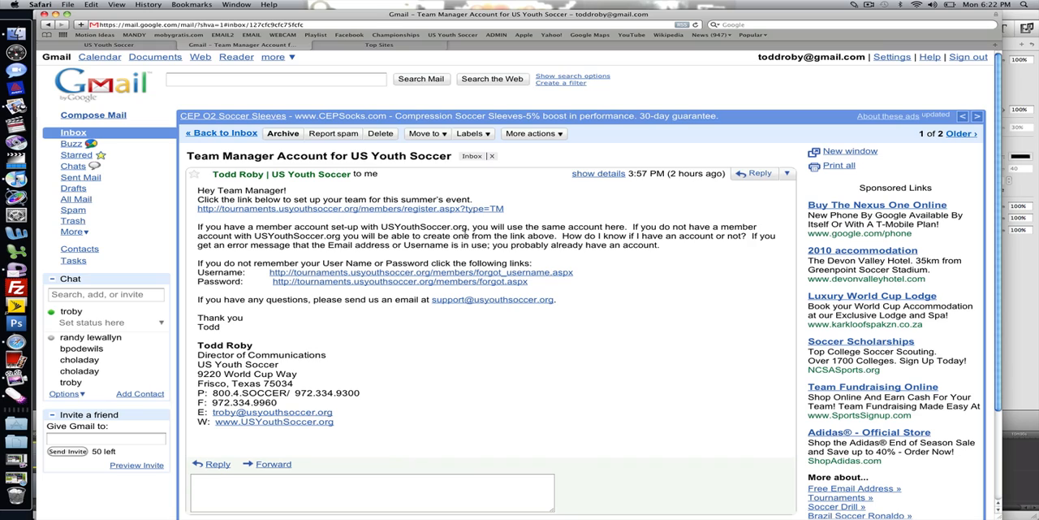
- View the US Youth Soccer homepage and circle its login fields with the screen-drawing pen, then clear the markup
click(109, 44)
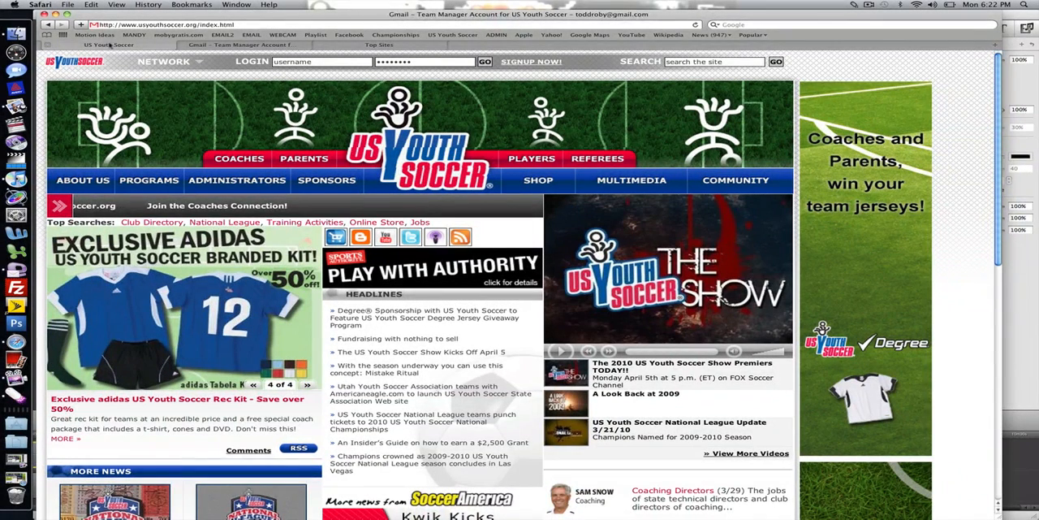
key(ctrl+2)
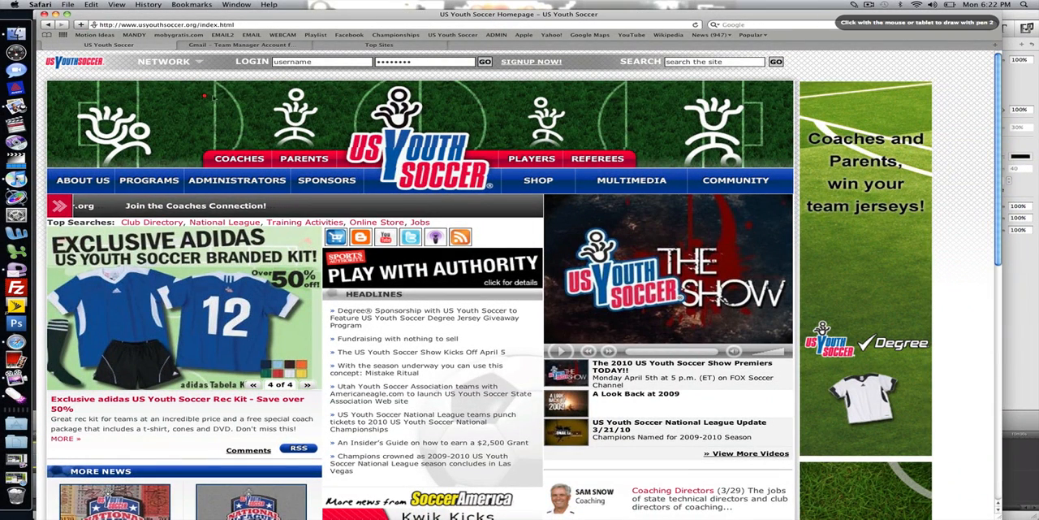
mouse_move(277, 60)
mouse_down()
mouse_move(358, 81)
mouse_move(511, 72)
mouse_move(328, 54)
mouse_up()
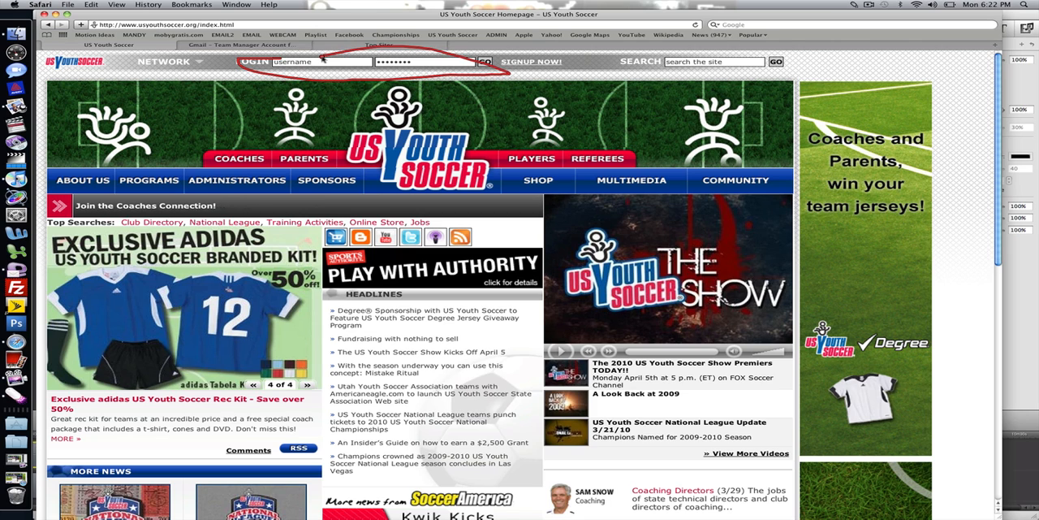
key(Escape)
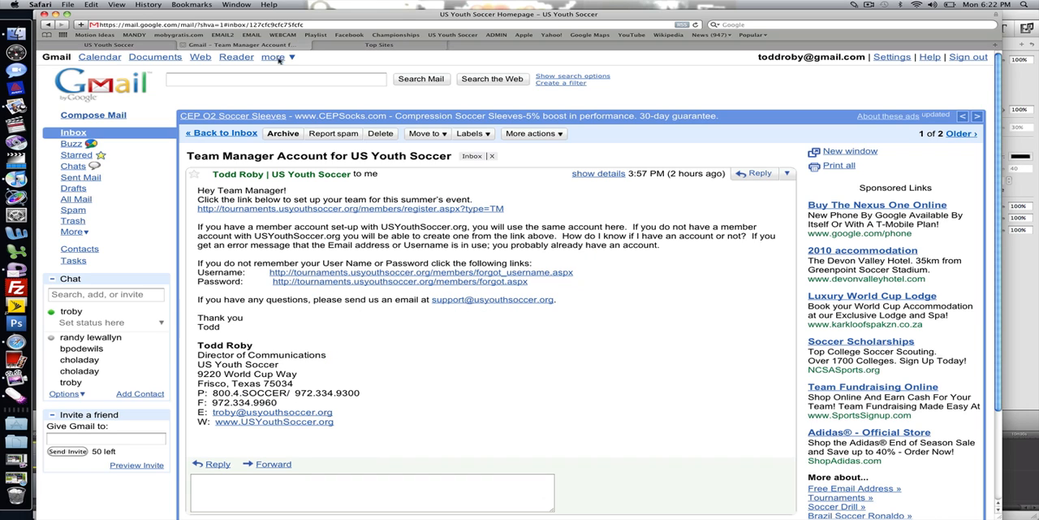
- Open the team manager registration link from the Gmail message and fill in the account's e-mail address and username
click(265, 47)
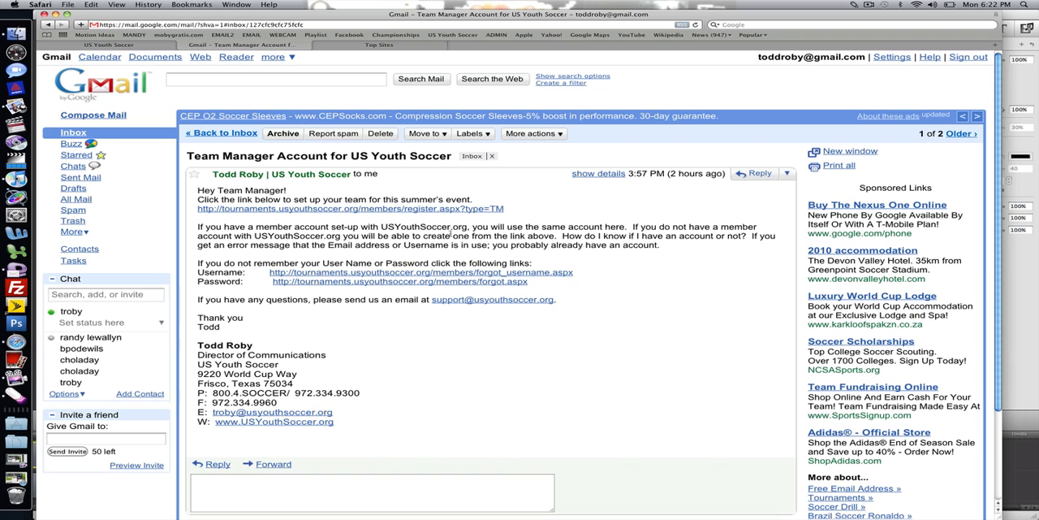
click(457, 211)
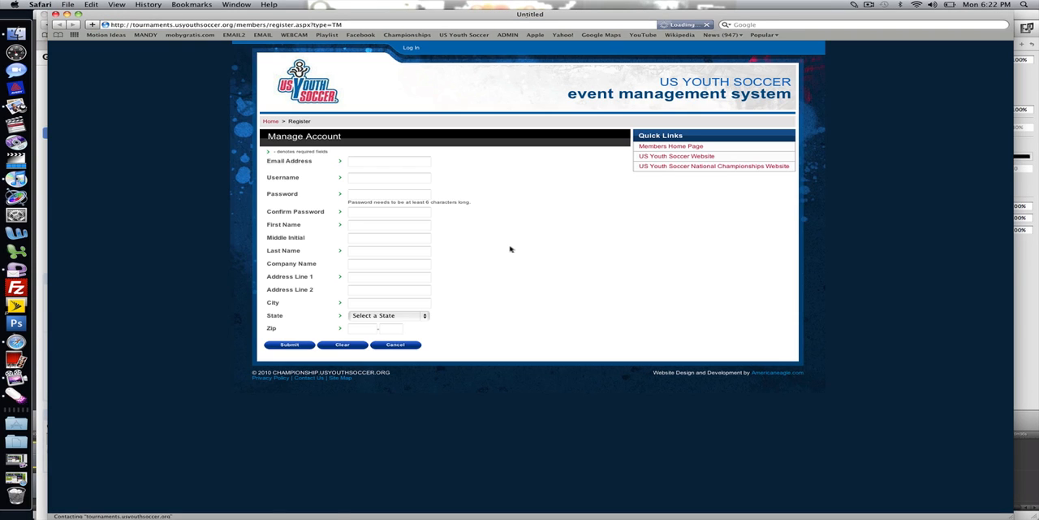
click(376, 164)
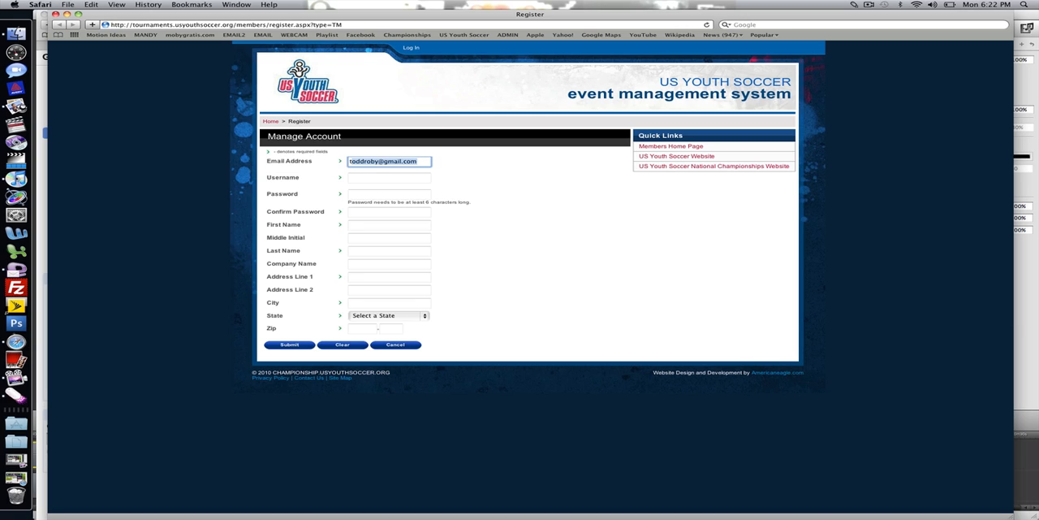
key(Tab)
text(t)
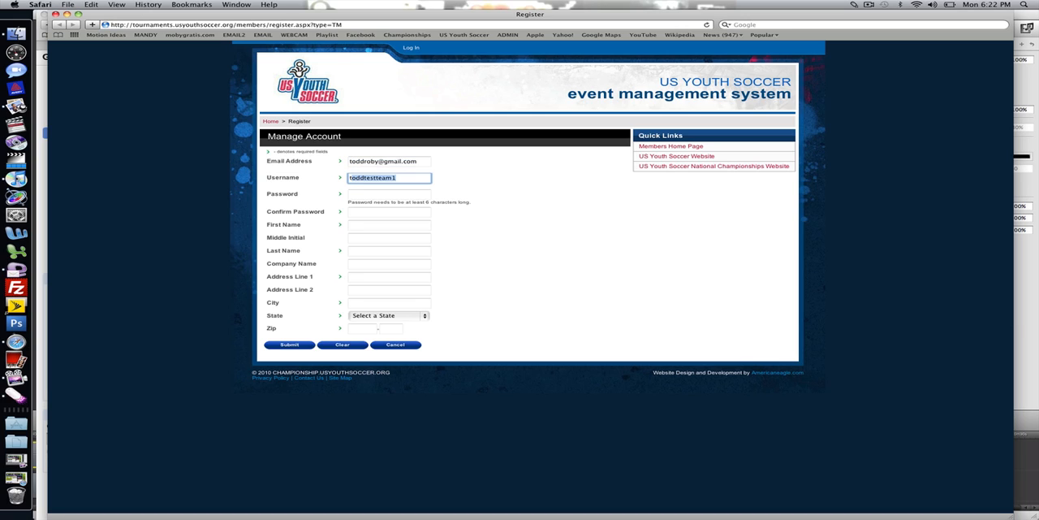
key(Tab)
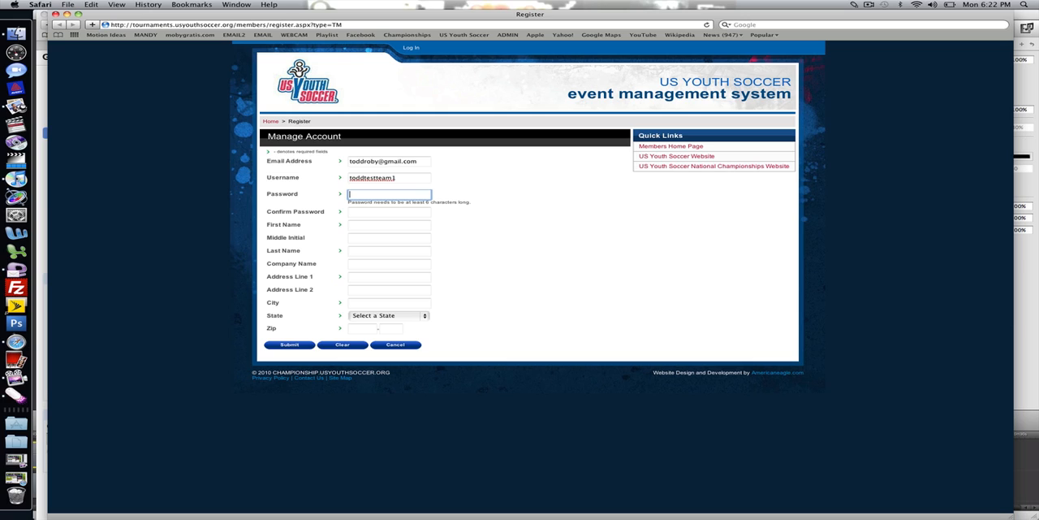
- Enter the account password and repeat it in the Confirm Password field
text(•••••••)
key(Tab)
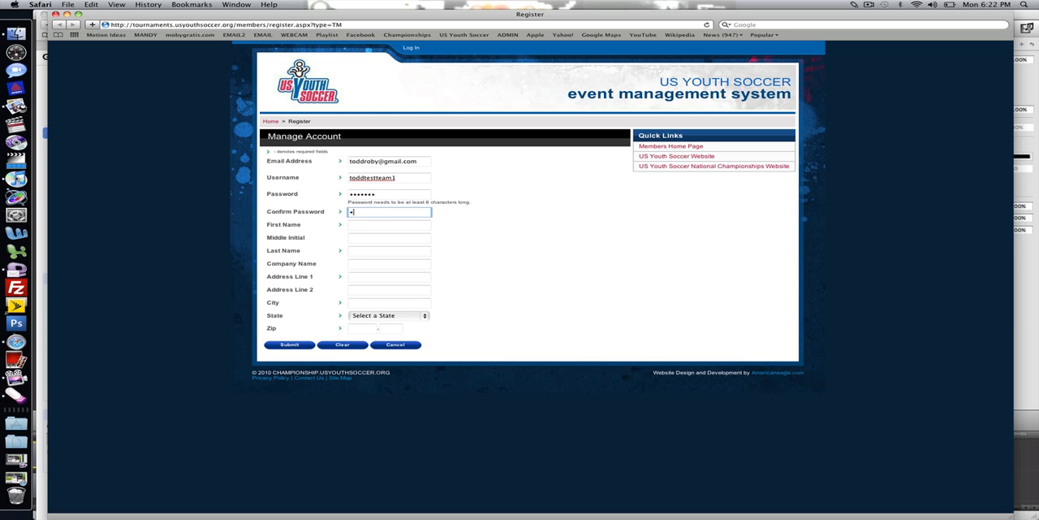
text(•••••••)
key(Tab)
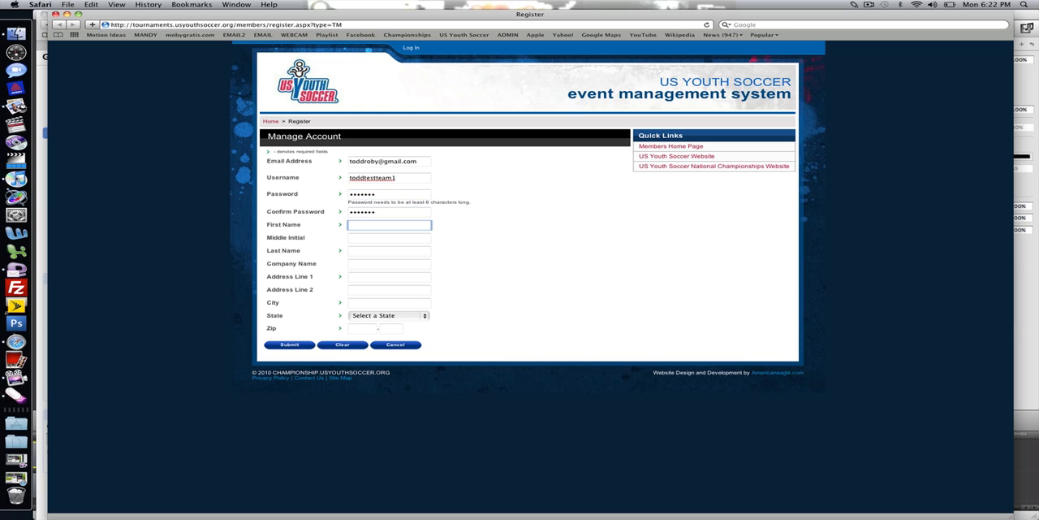
- Fill in the manager's first and last name, leaving the middle initial blank
key(Tab)
key(Tab)
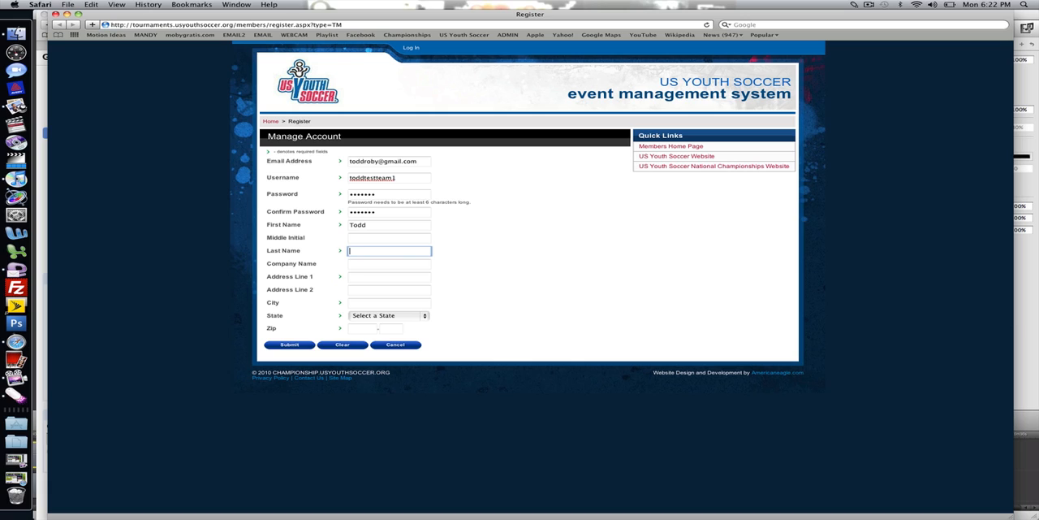
- Enter the manager's street address in Address Line 1
key(Tab)
key(Tab)
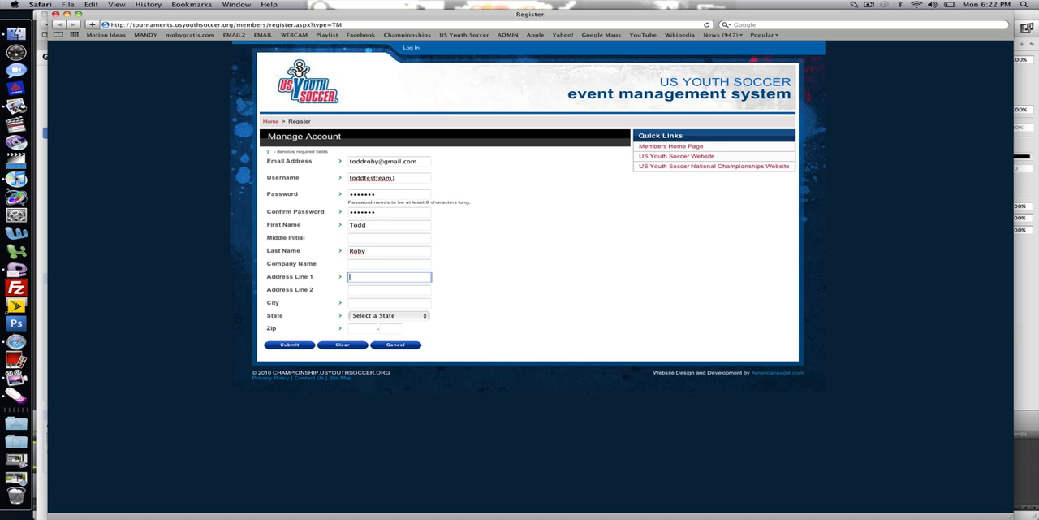
text(92)
key(Tab)
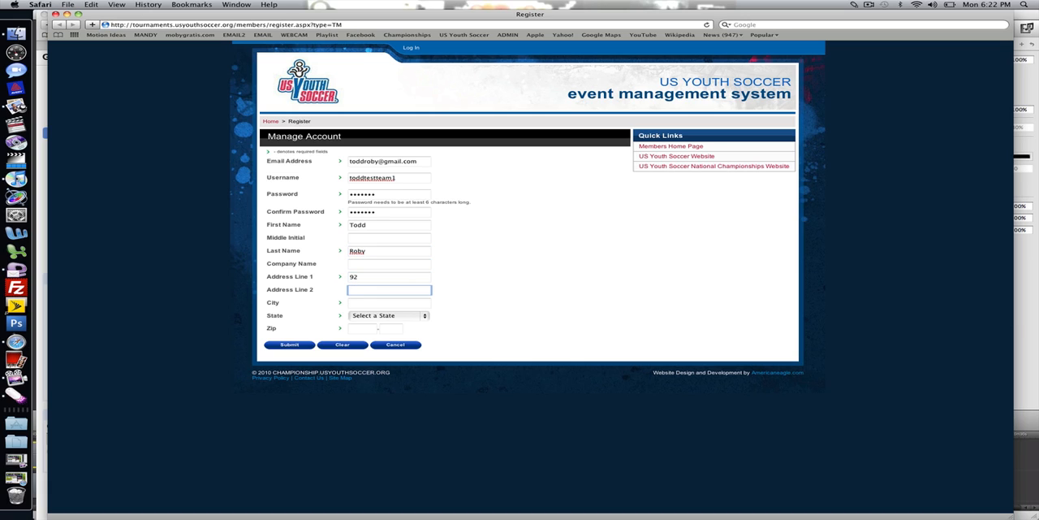
click(366, 276)
text(2)
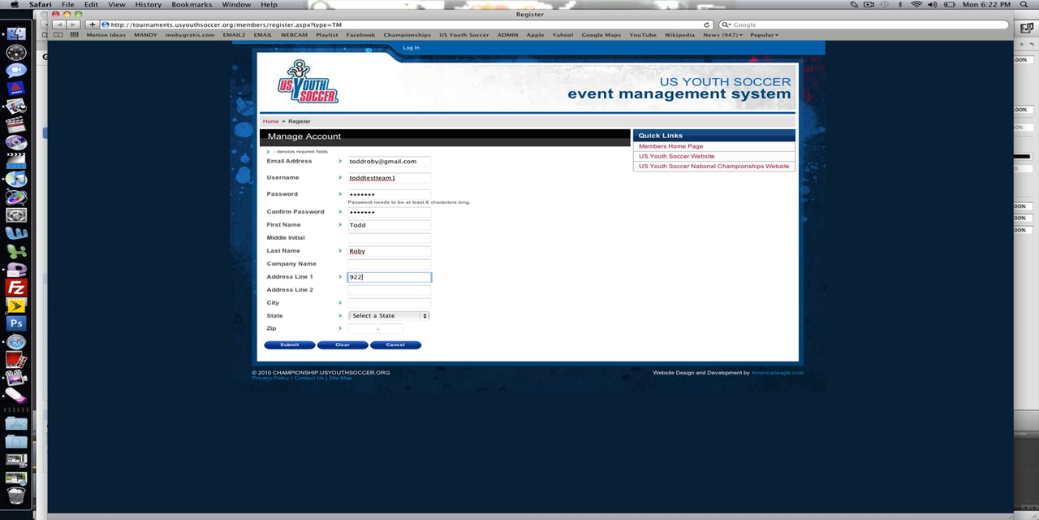
key(Down)
key(Return)
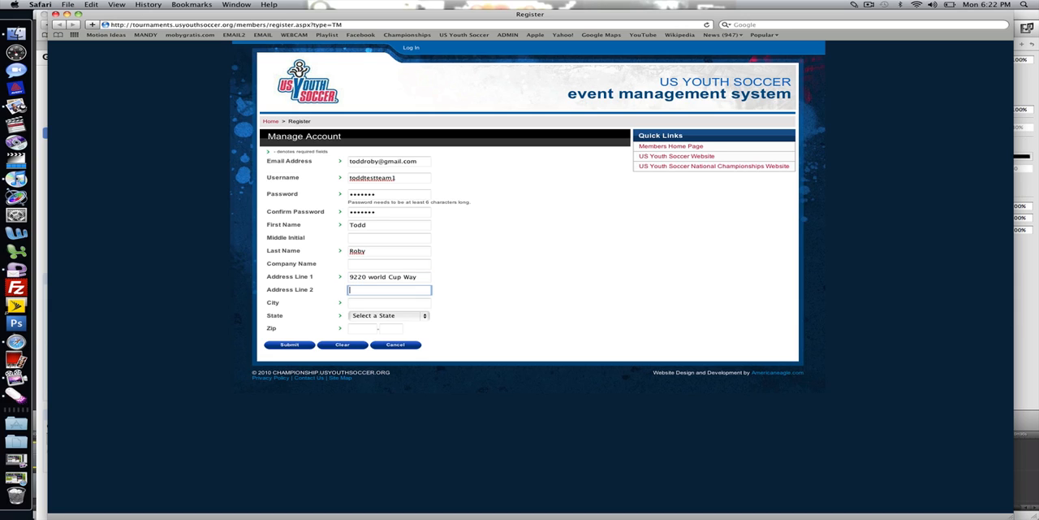
- Complete the city, state, ZIP code and company name US Youth Soccer, and submit the account registration
key(Tab)
key(Tab)
text(Fr)
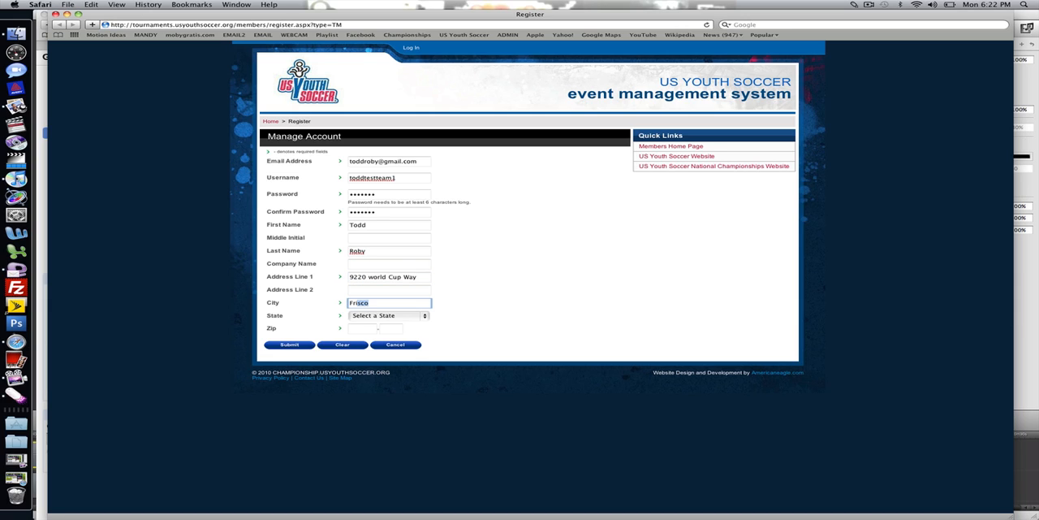
key(Tab)
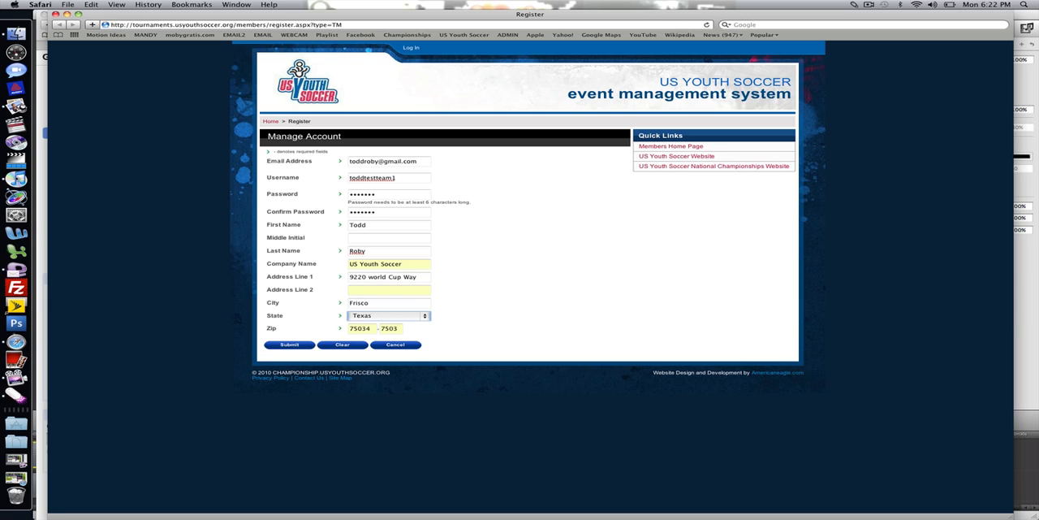
click(292, 346)
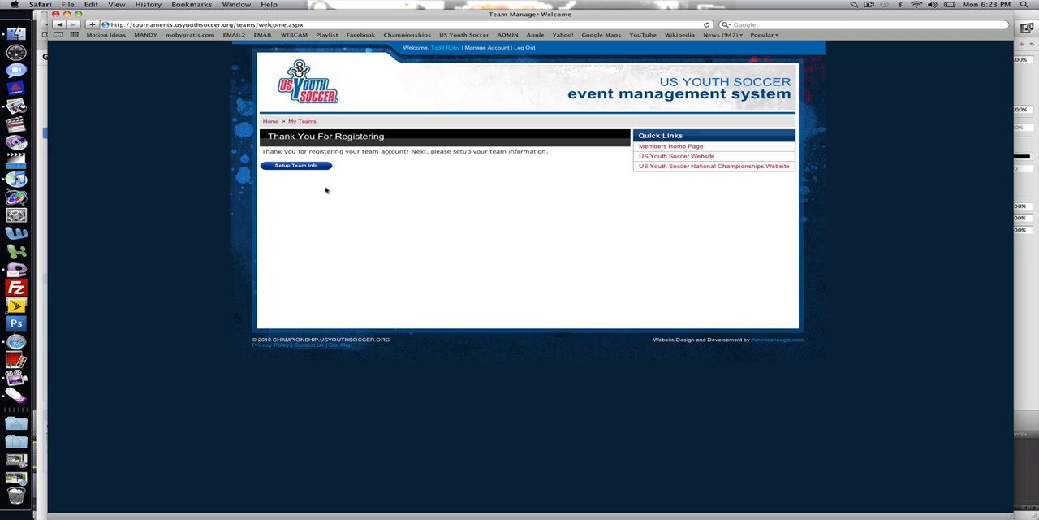
- Enlarge the page, proceed to the team setup and start adding a new team
key(super+plus)
key(super+plus)
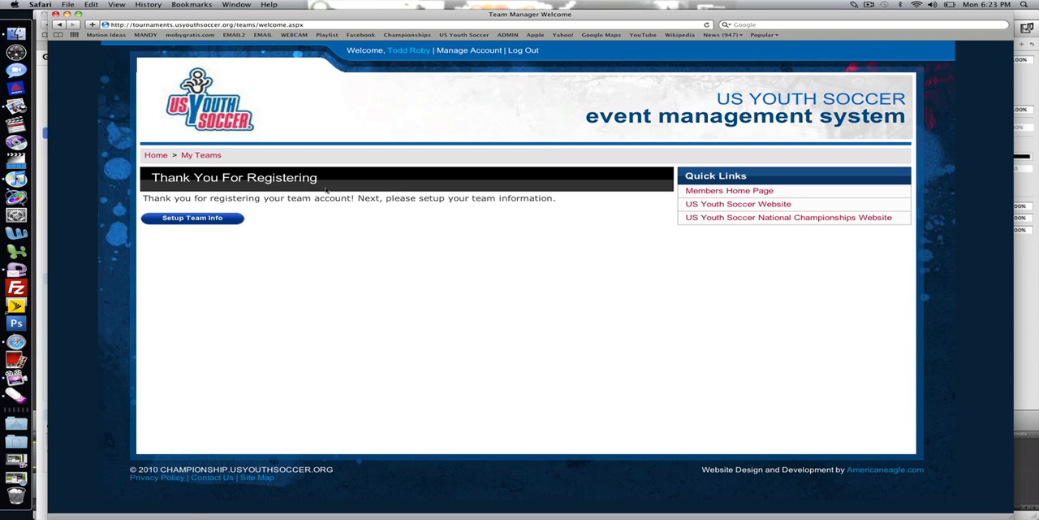
click(218, 222)
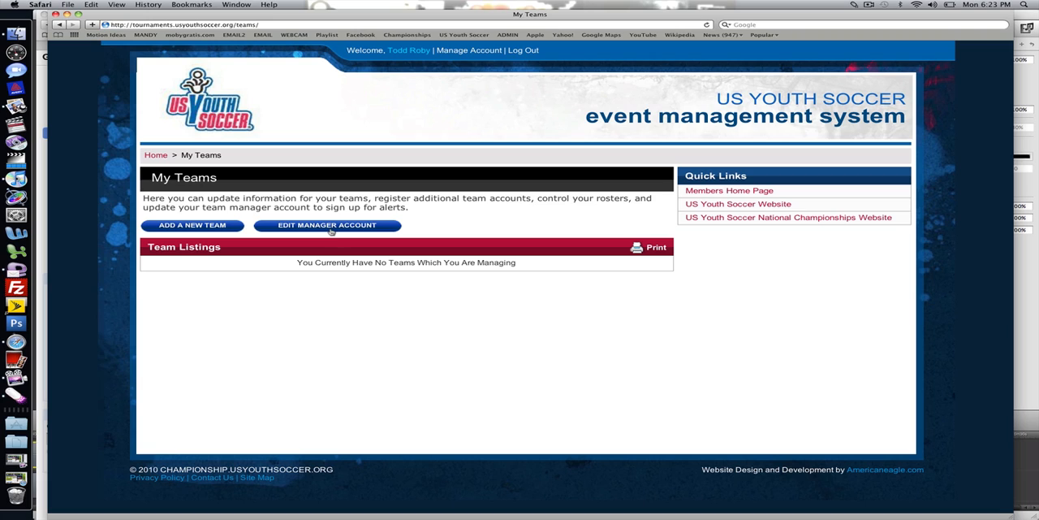
click(233, 228)
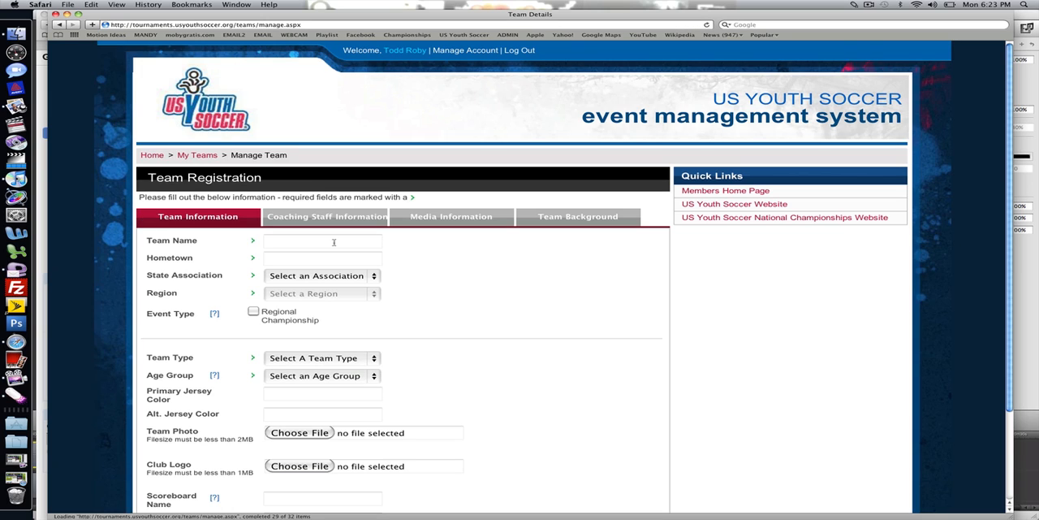
- Point out the required-field markers with the drawing pen and view the help note for Event Type
click(334, 242)
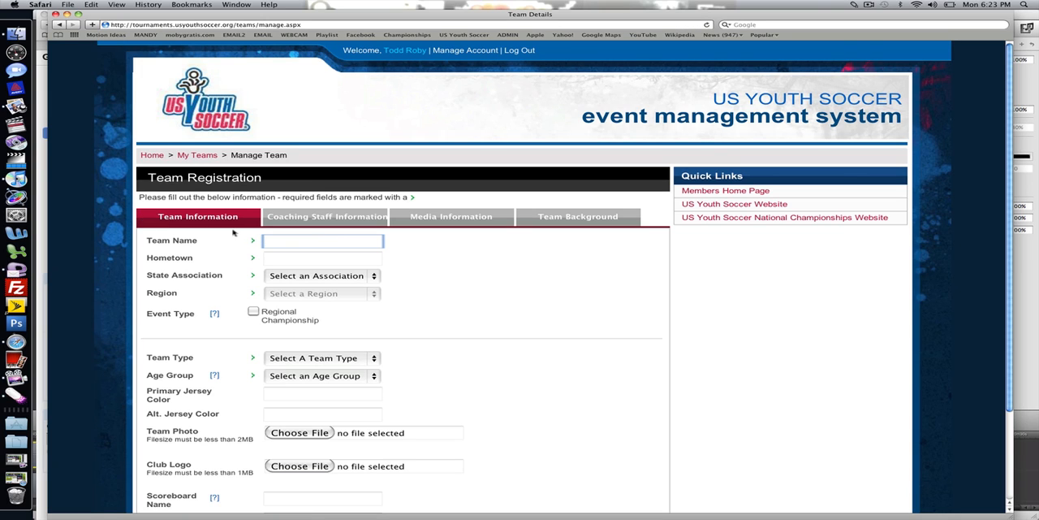
key(F2)
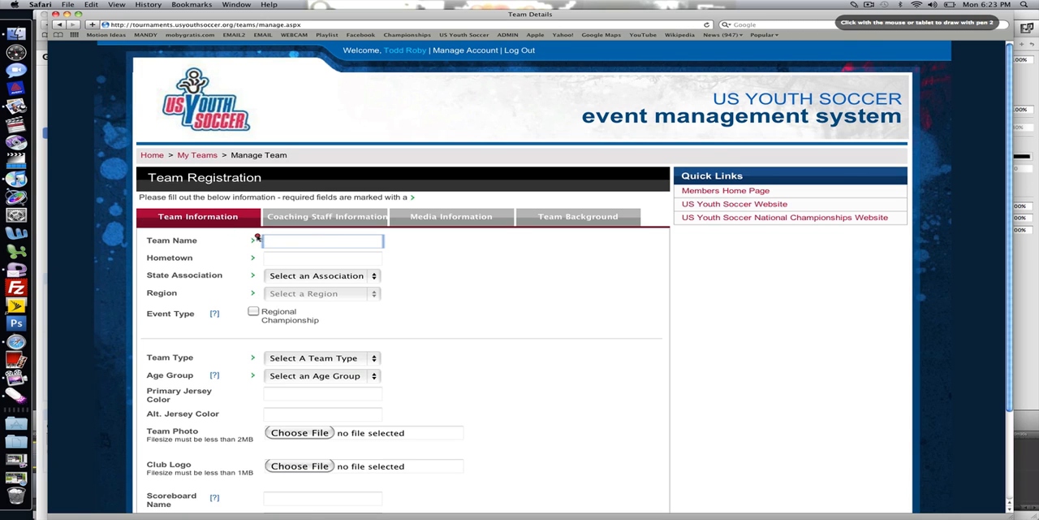
mouse_move(258, 235)
mouse_down()
mouse_move(244, 277)
mouse_move(260, 250)
mouse_move(254, 241)
mouse_up()
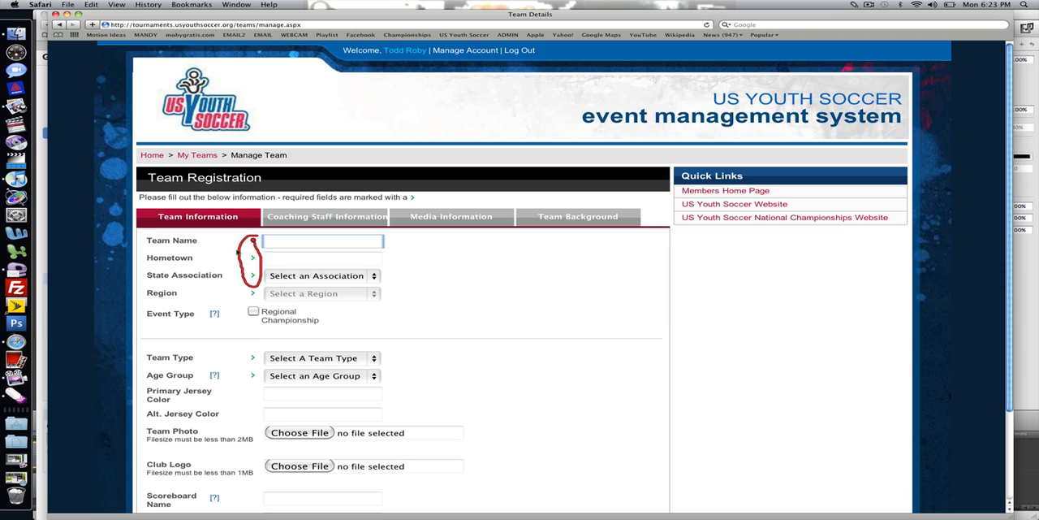
mouse_move(207, 299)
mouse_down()
mouse_move(235, 308)
mouse_move(219, 301)
mouse_up()
key(Escape)
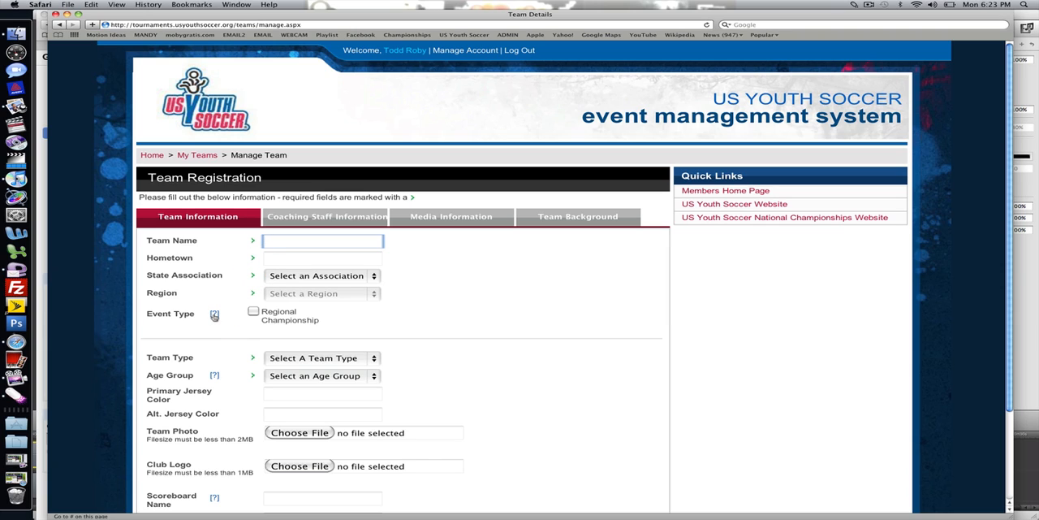
click(216, 316)
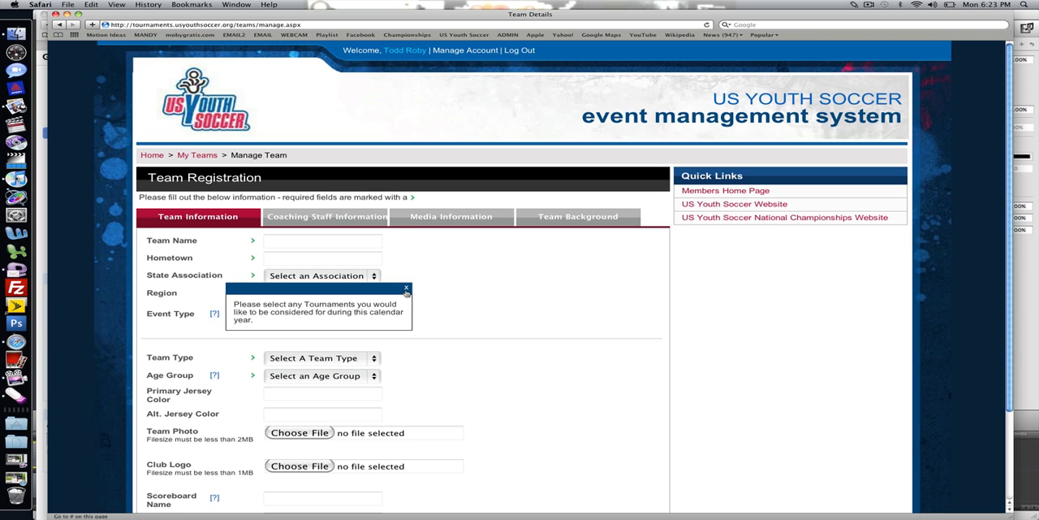
click(405, 289)
- Enter the team name, set the hometown to Dallas and choose Texas-North as the state association
click(350, 245)
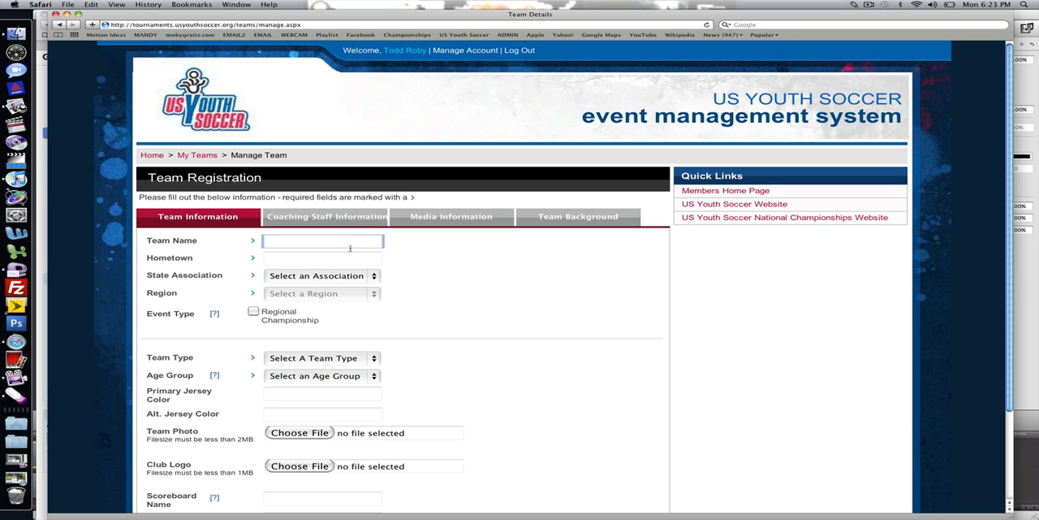
text(Todd Test Team 1)
key(Tab)
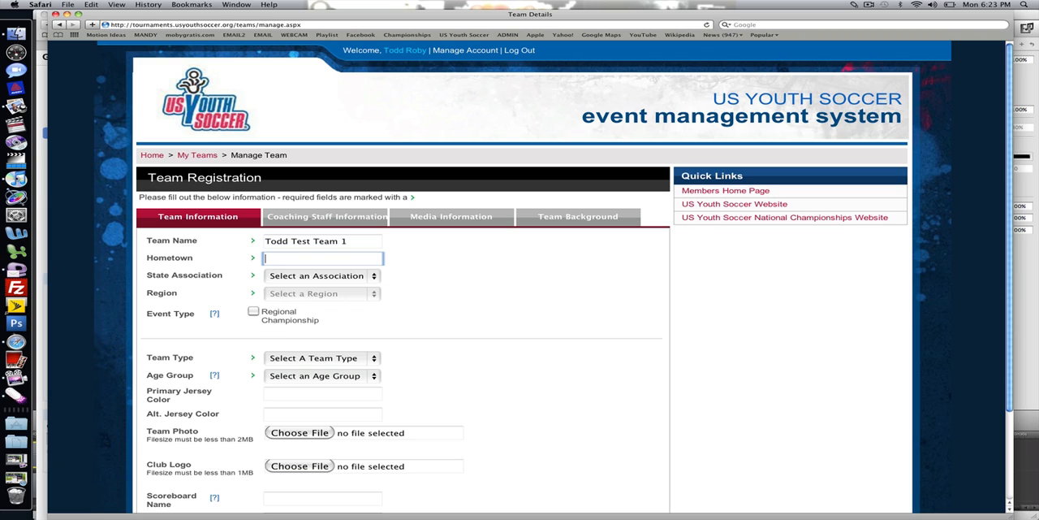
text(Dallas)
key(Tab)
text(t)
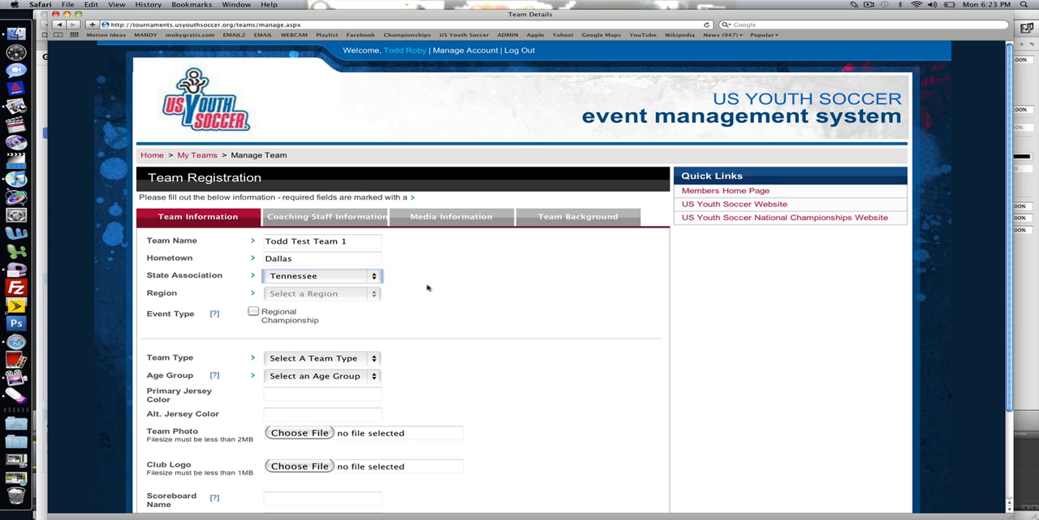
click(375, 276)
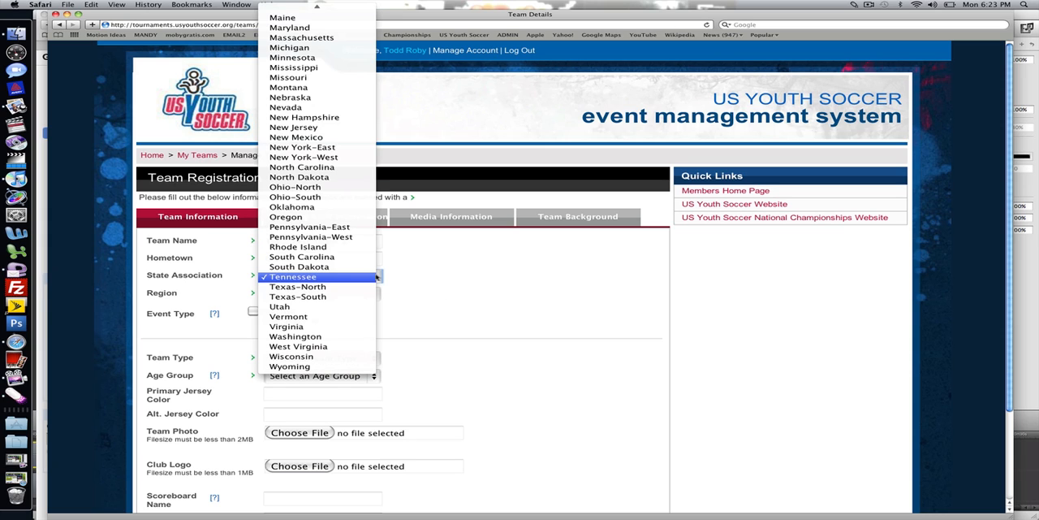
click(352, 288)
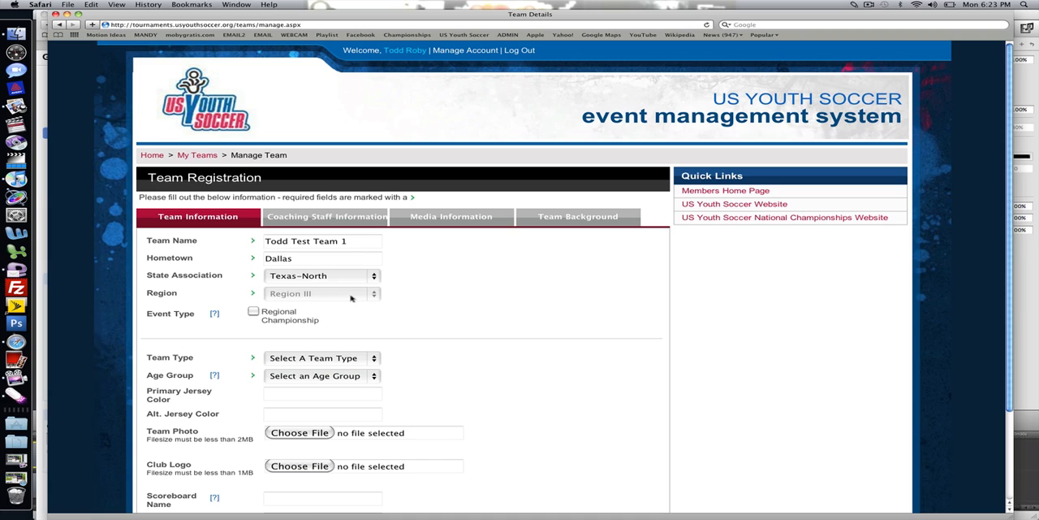
- Select Regional Championship as the team's event type
click(255, 311)
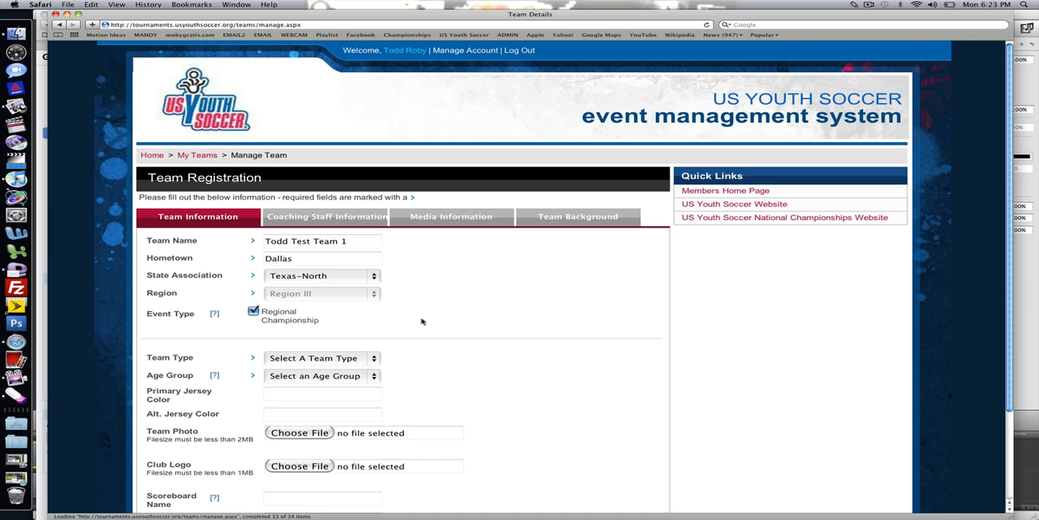
scroll(418, 320, down, 3)
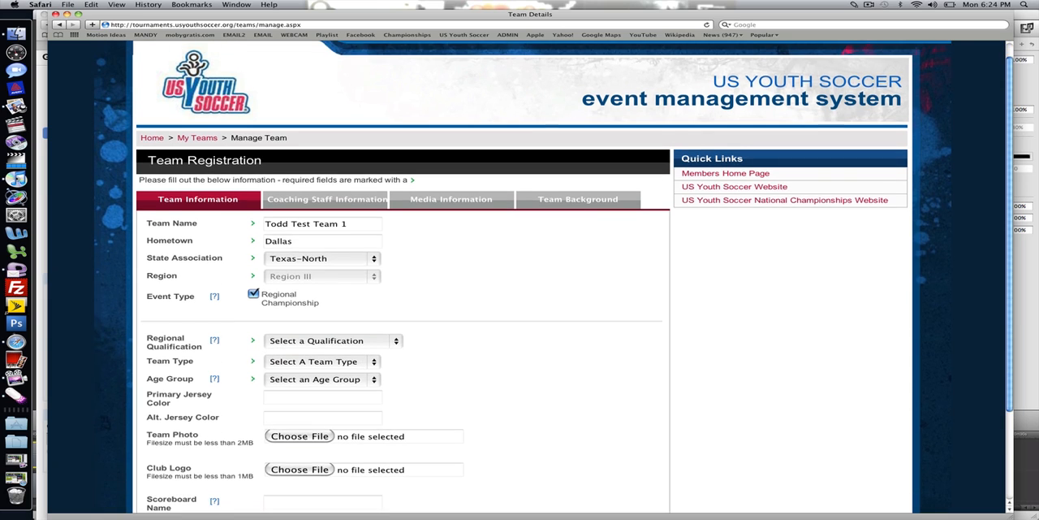
scroll(520, 276, down, 2)
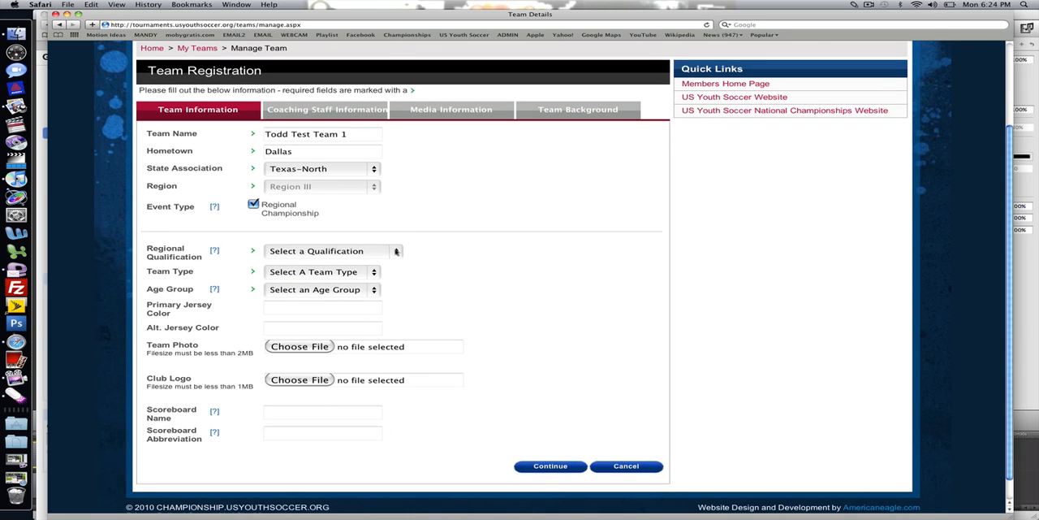
- Set the regional qualification to State Cup Champ, the team type to Club and the age group to U17 Boys
click(395, 251)
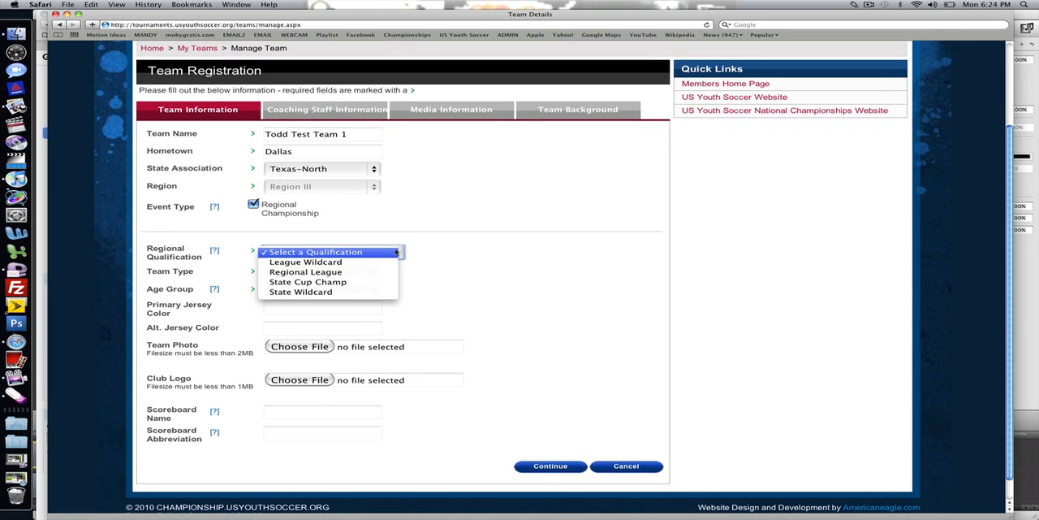
click(360, 282)
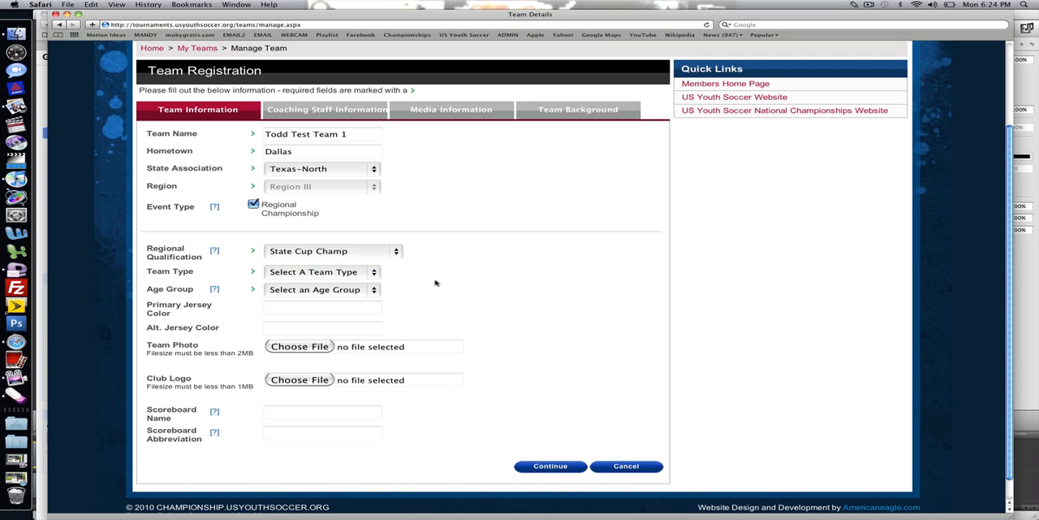
click(373, 276)
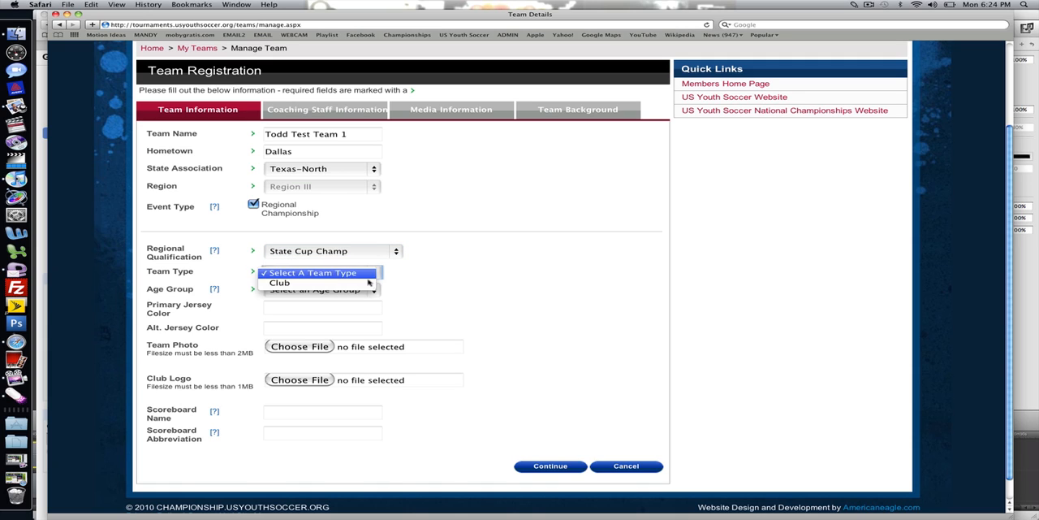
click(367, 283)
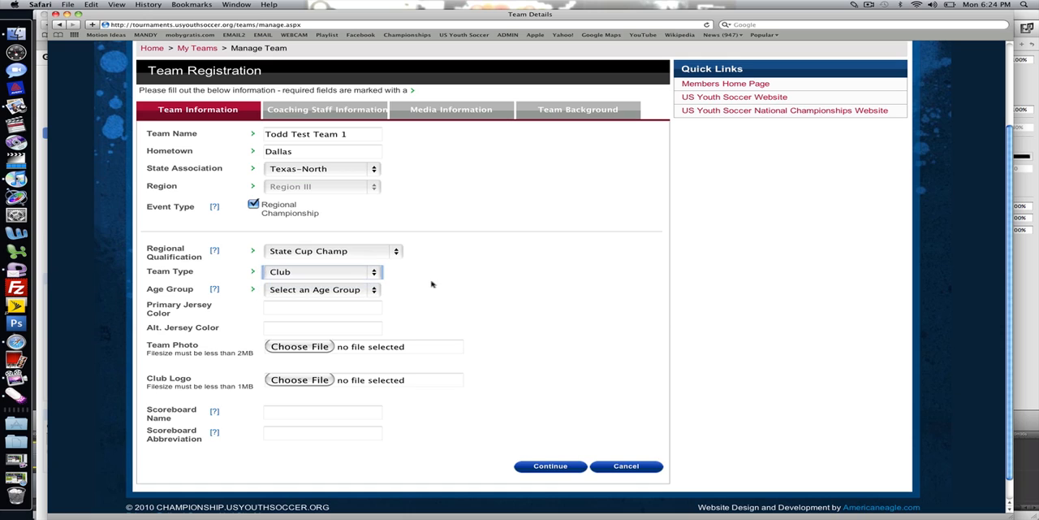
click(373, 293)
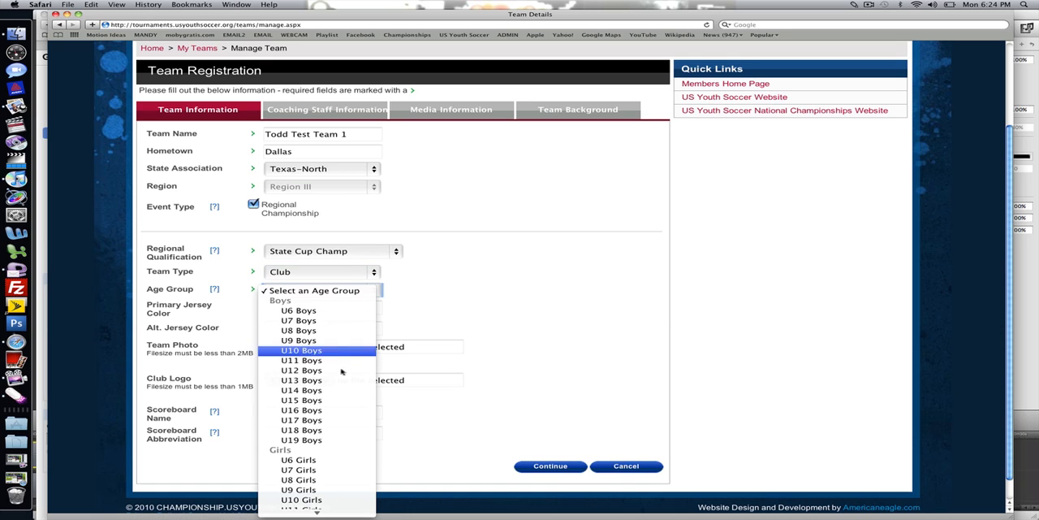
click(324, 421)
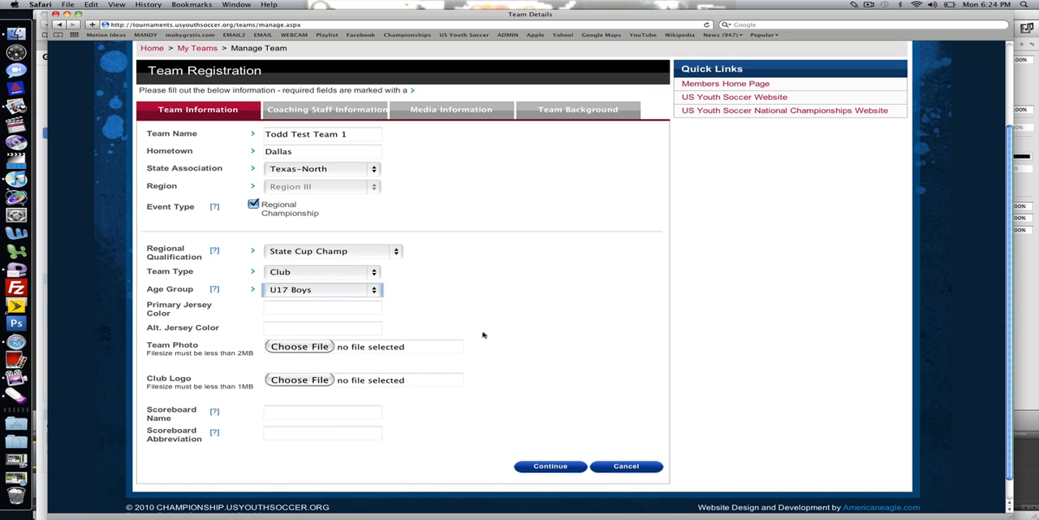
- Enter Green as the primary jersey color and White as the alternate jersey color
click(304, 307)
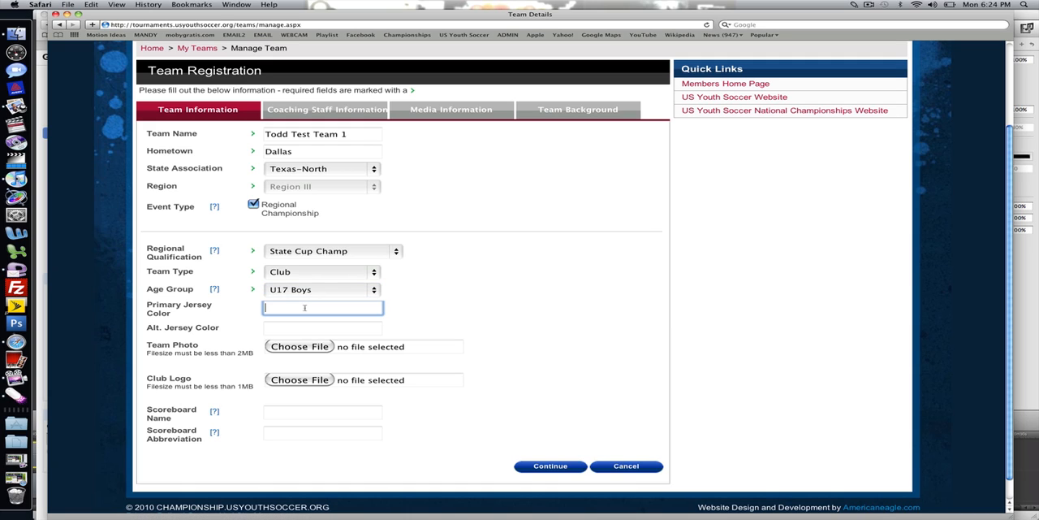
text(Green)
key(Tab)
text(White)
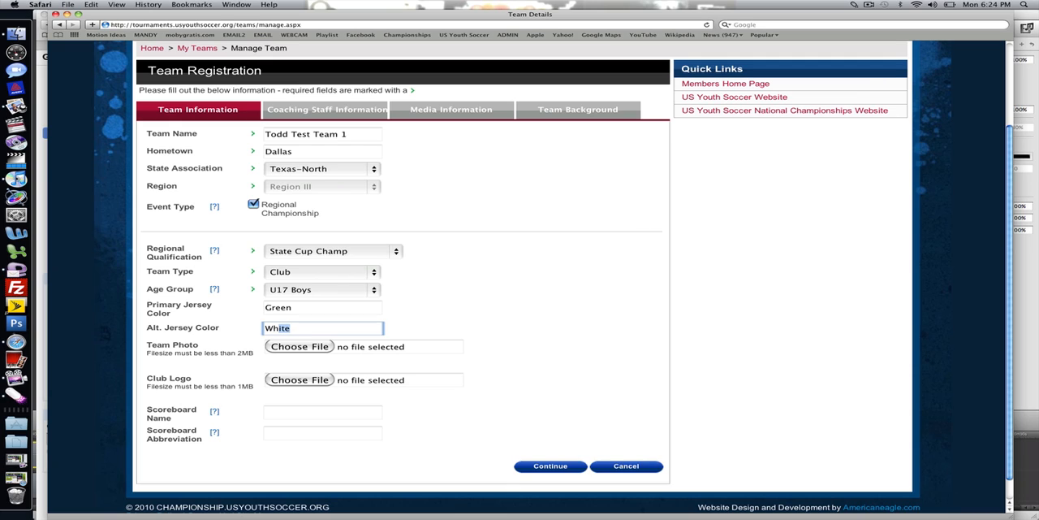
click(425, 324)
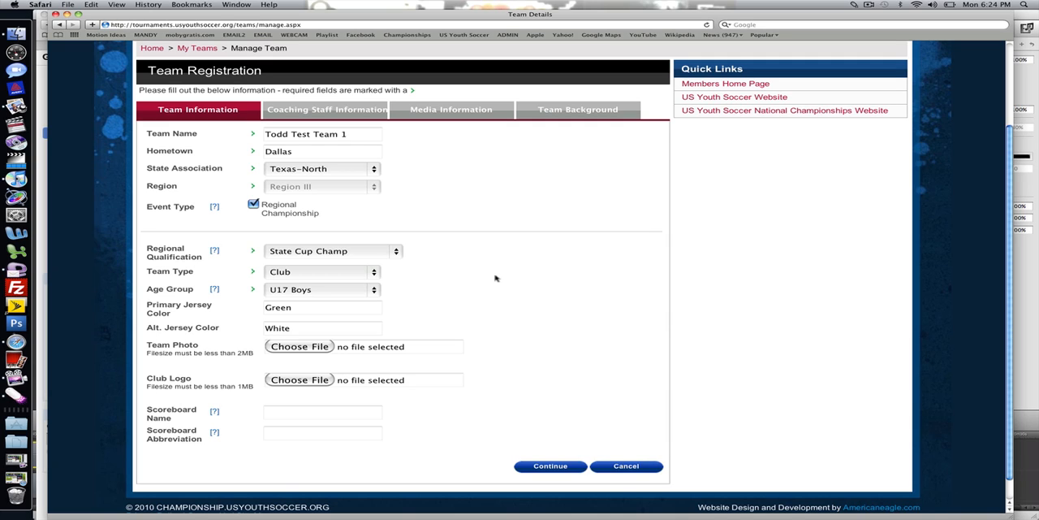
- Enter the team name as the scoreboard name and TTT1 as its abbreviation, and continue to the coaching staff information
click(312, 410)
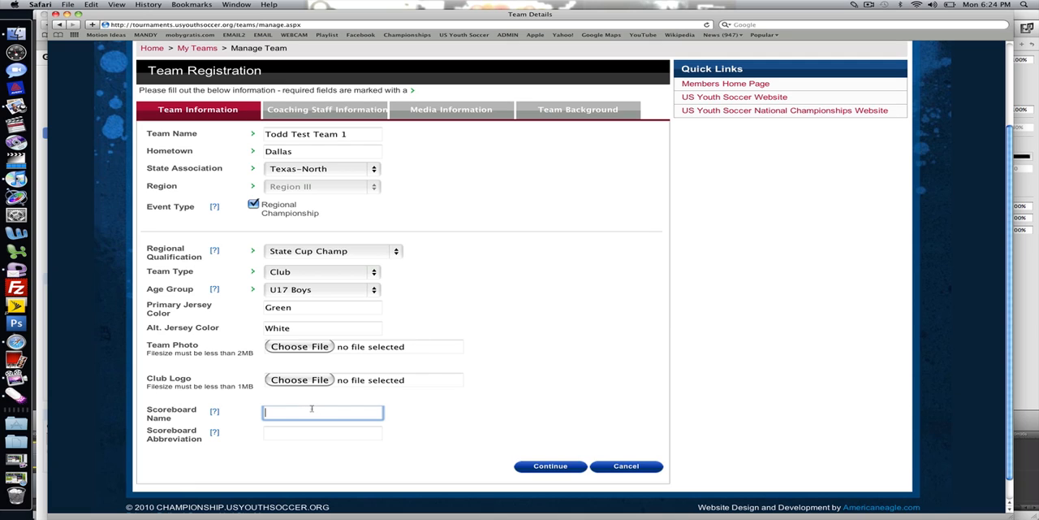
text(Todd Test Team 1)
key(Tab)
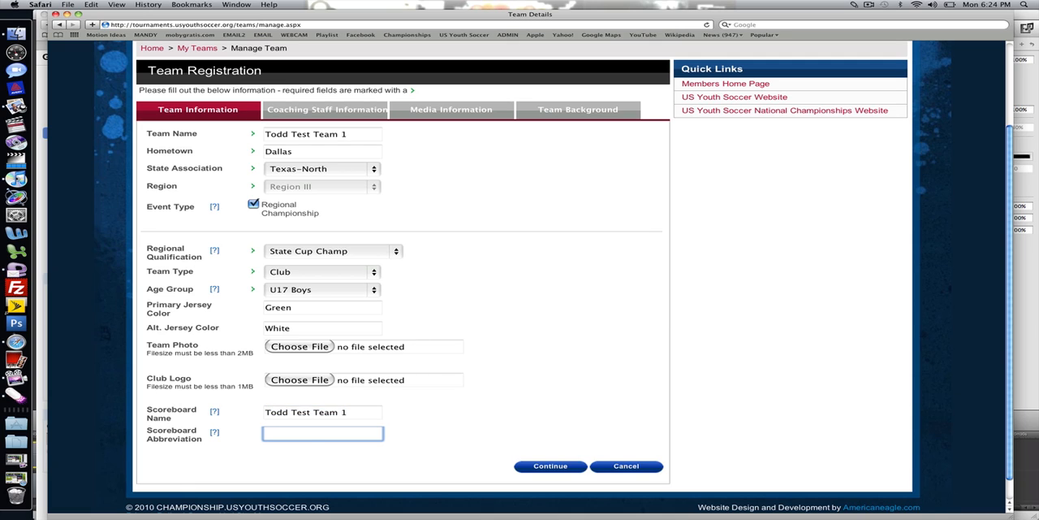
click(215, 433)
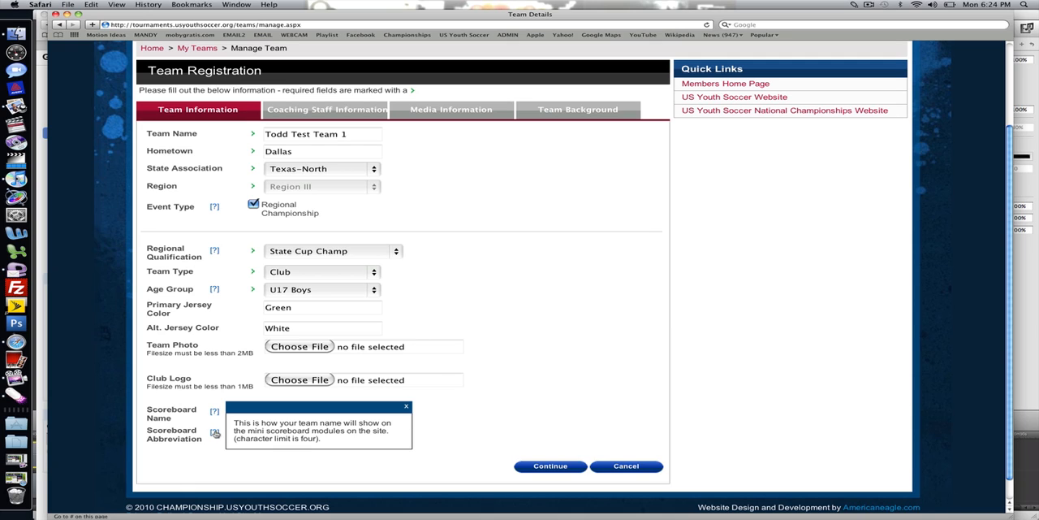
click(407, 408)
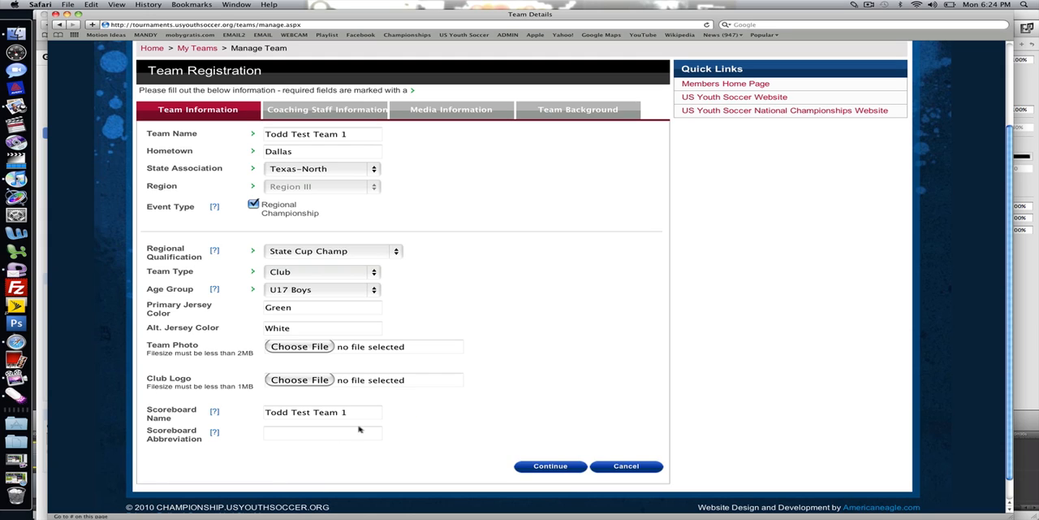
click(313, 434)
text(TTT1)
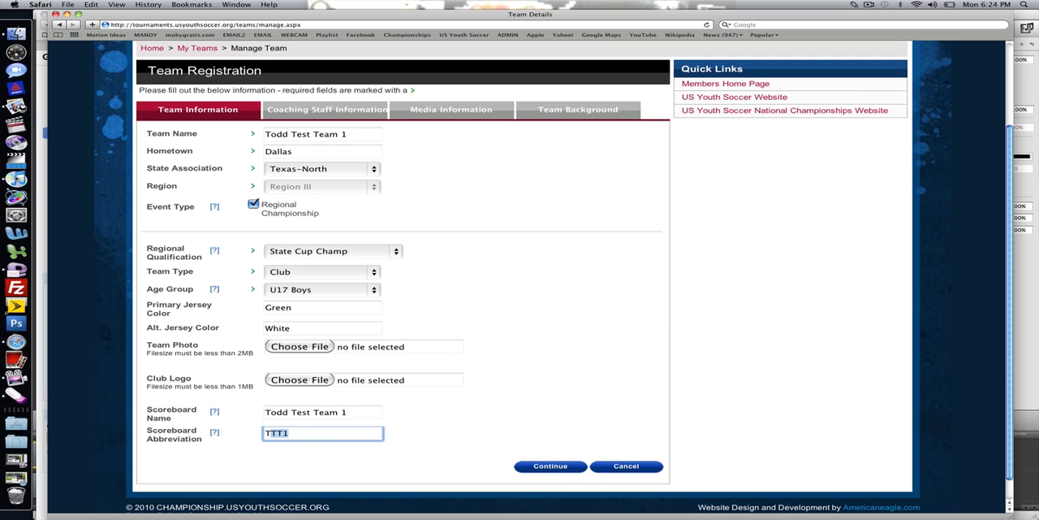
click(557, 466)
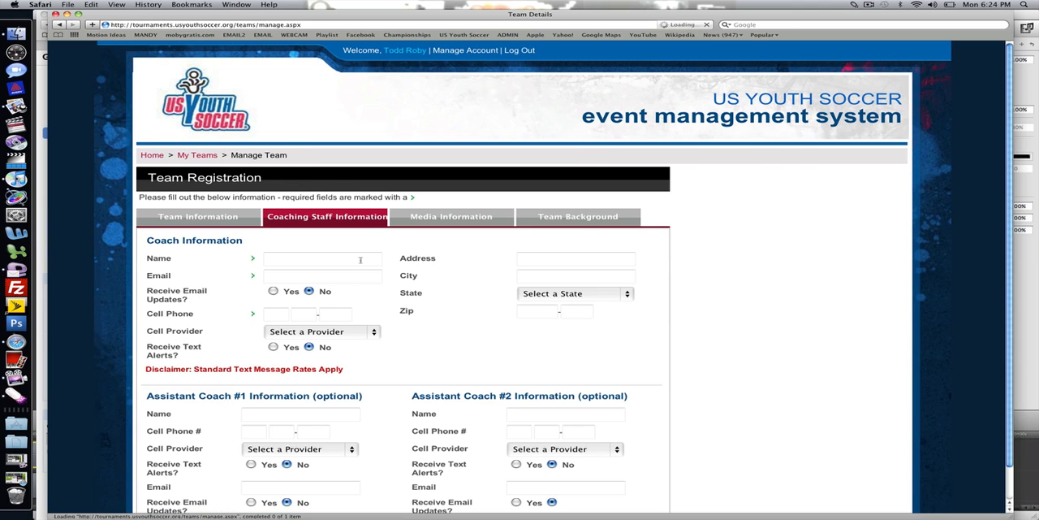
- Fill in the coach's name, e-mail and cell phone number
click(355, 257)
key(Tab)
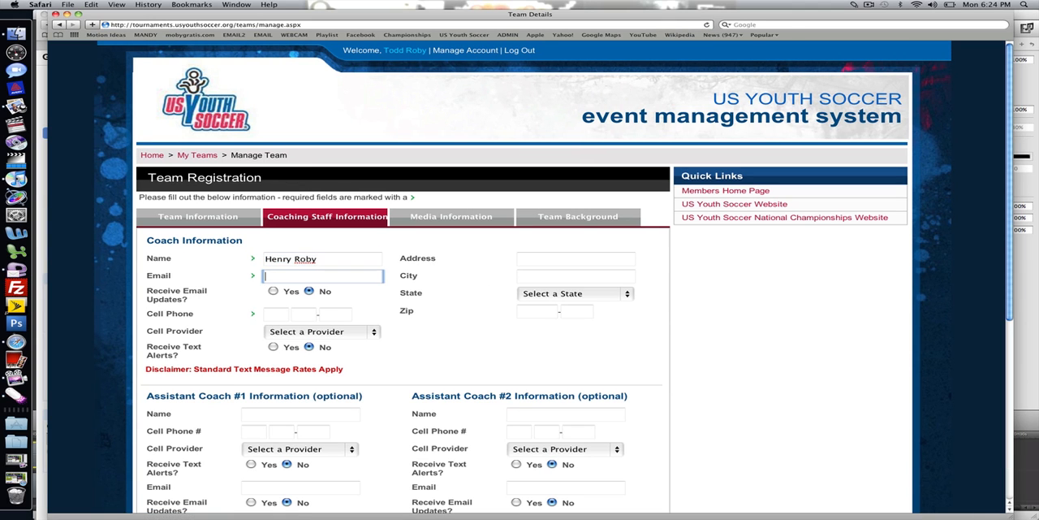
key(Tab)
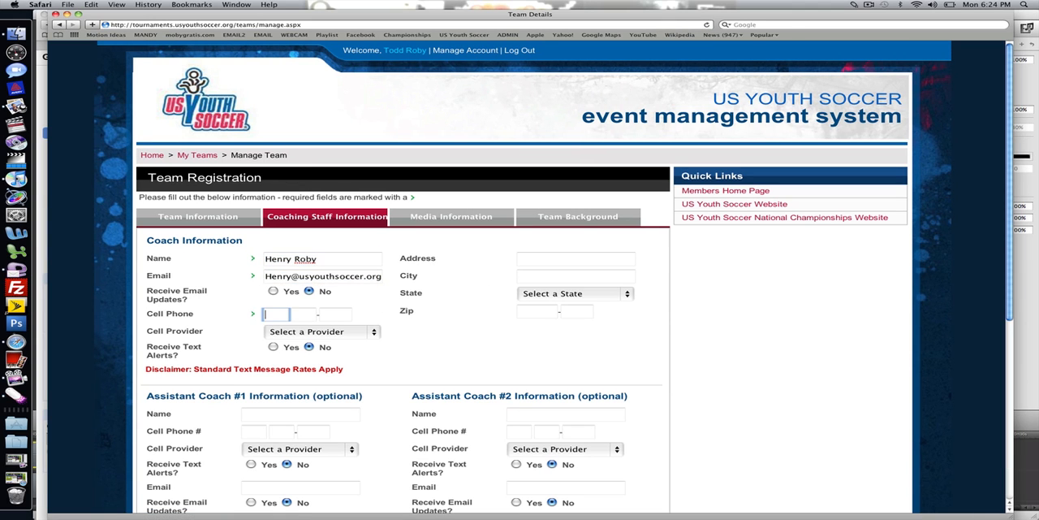
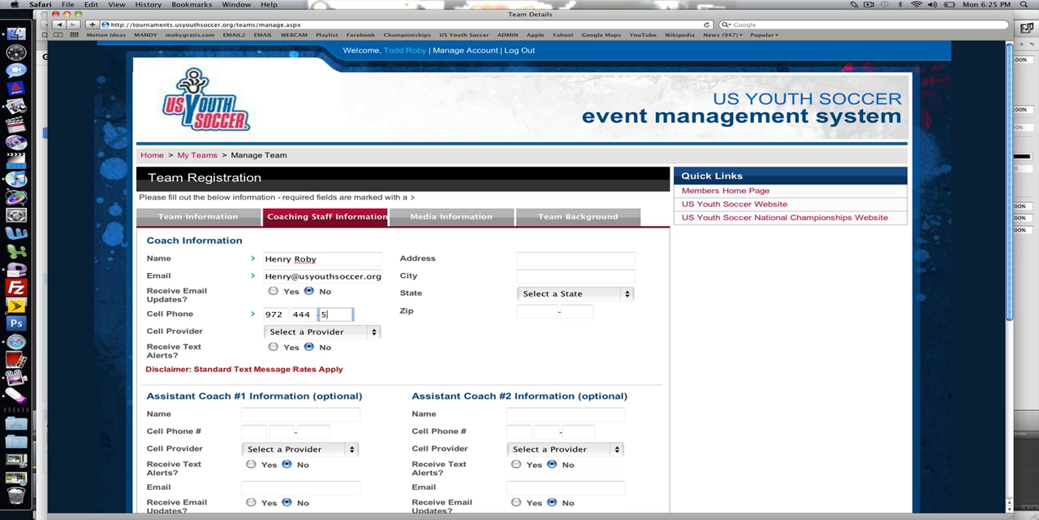
click(384, 290)
- Look over the coach's cell provider choices and the optional assistant coach and trainer sections
click(372, 338)
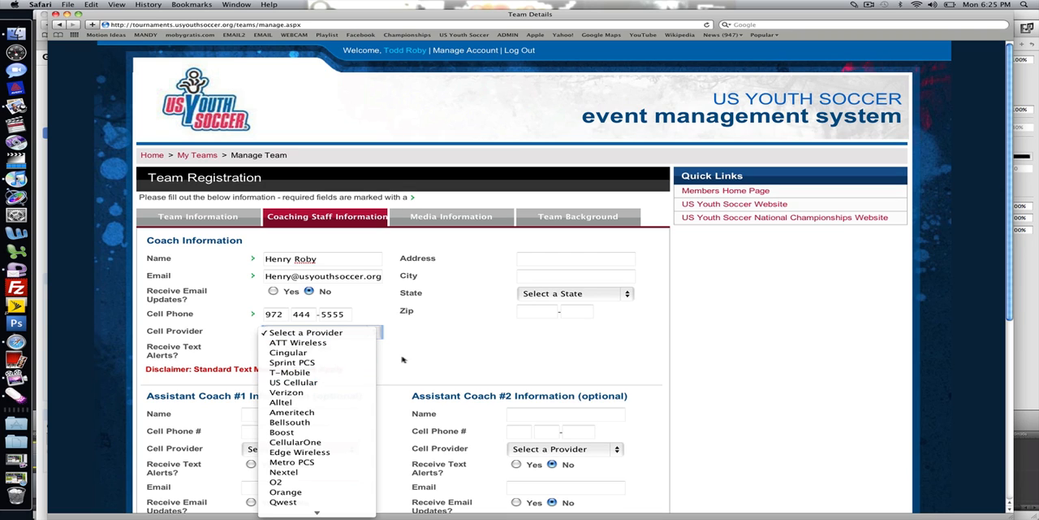
click(401, 359)
click(373, 371)
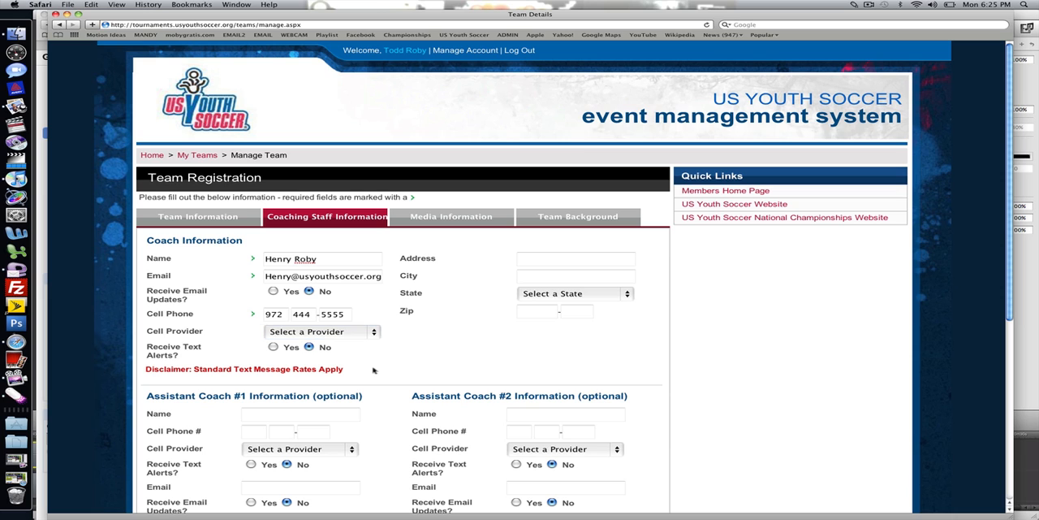
scroll(373, 371, down, 1)
scroll(520, 276, down, 5)
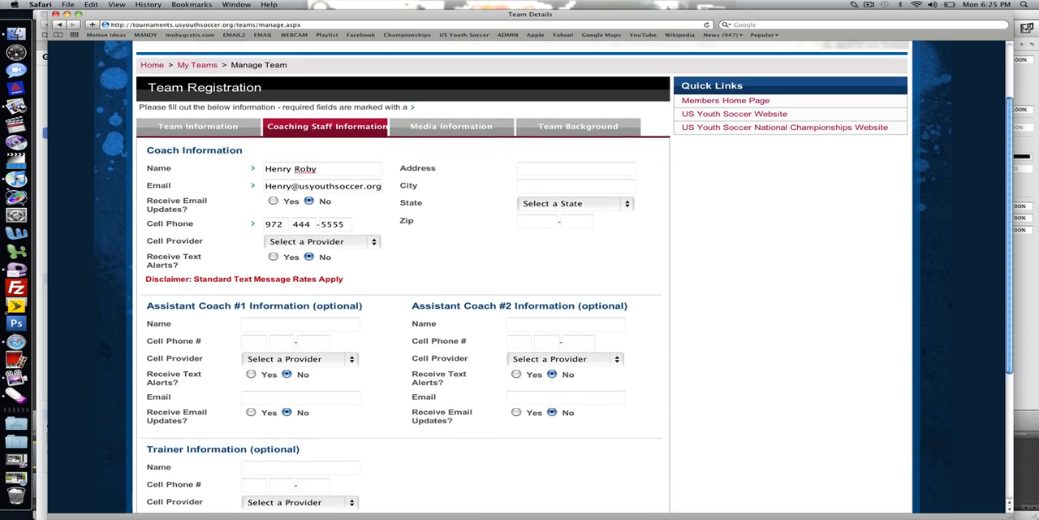
scroll(519, 276, down, 1)
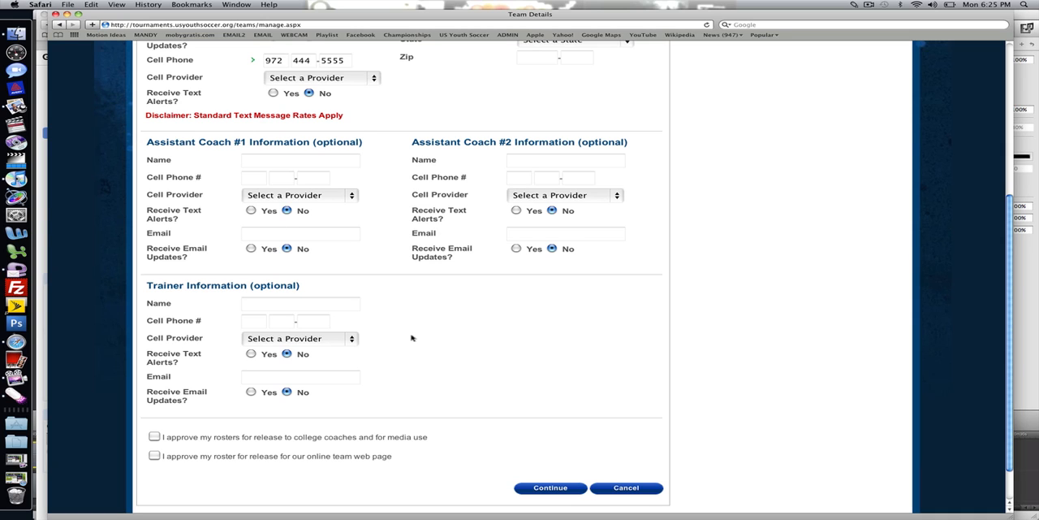
scroll(187, 387, down, 3)
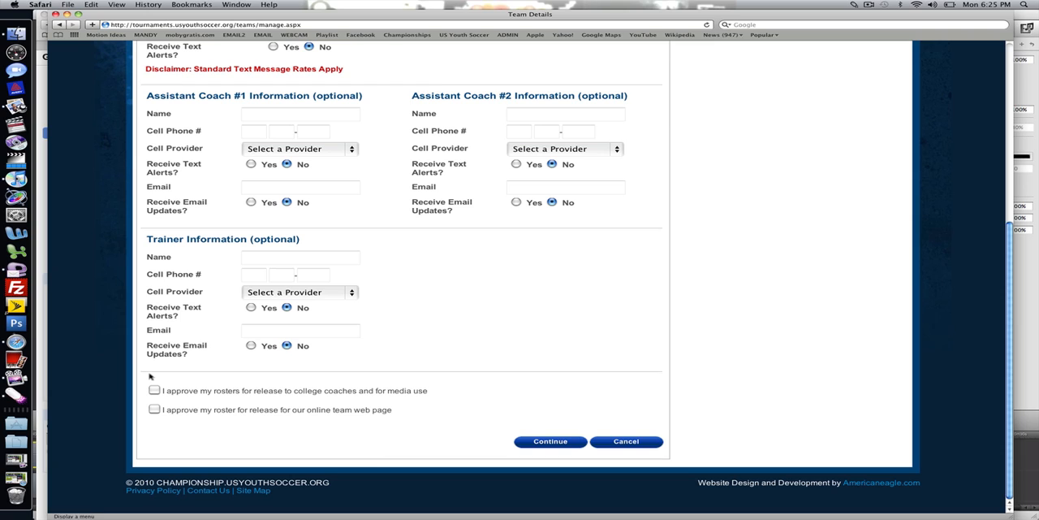
- Circle the two roster release approvals with the drawing pen, and clear the drawing
key(ctrl+2)
mouse_move(164, 376)
mouse_down()
mouse_move(299, 426)
mouse_move(477, 404)
mouse_move(229, 343)
mouse_up()
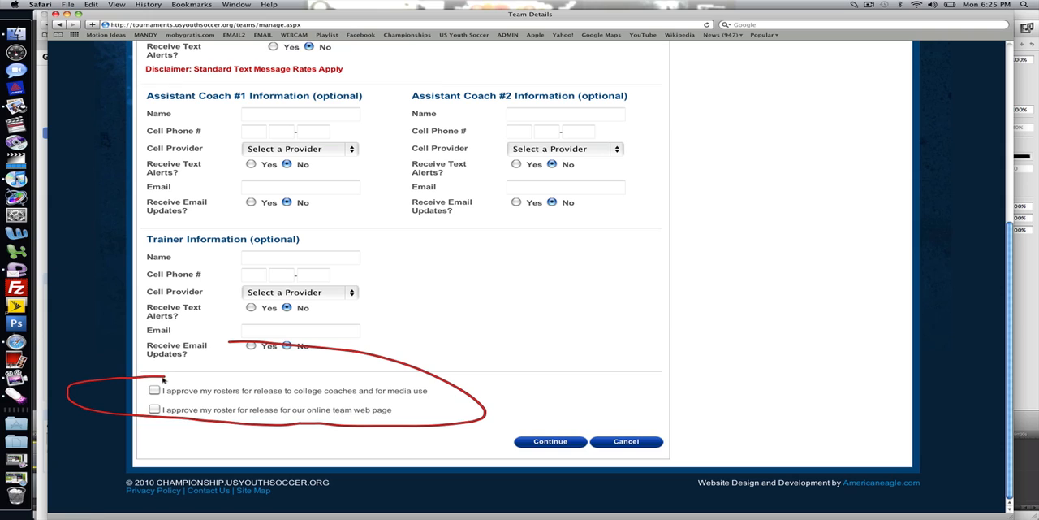
key(Escape)
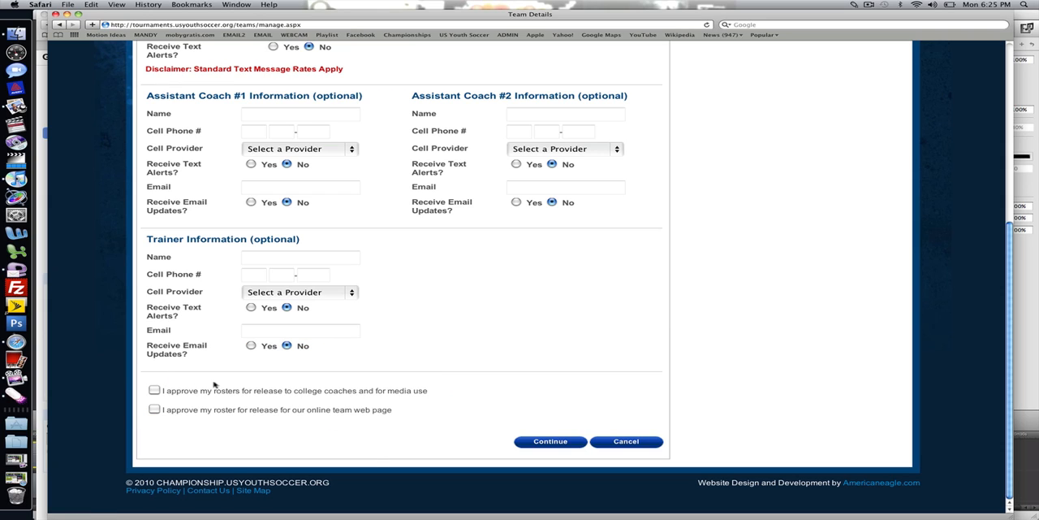
- Approve the roster release for college coaches and media and for the online team web page, and continue to the media information
click(155, 390)
click(154, 408)
click(539, 441)
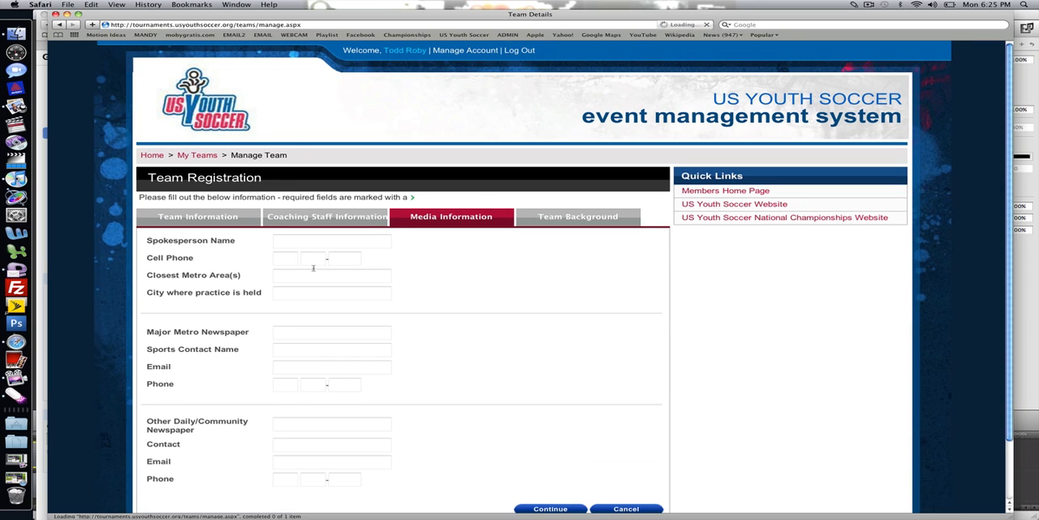
- Fill in the media spokesperson's name and cell phone number
click(307, 245)
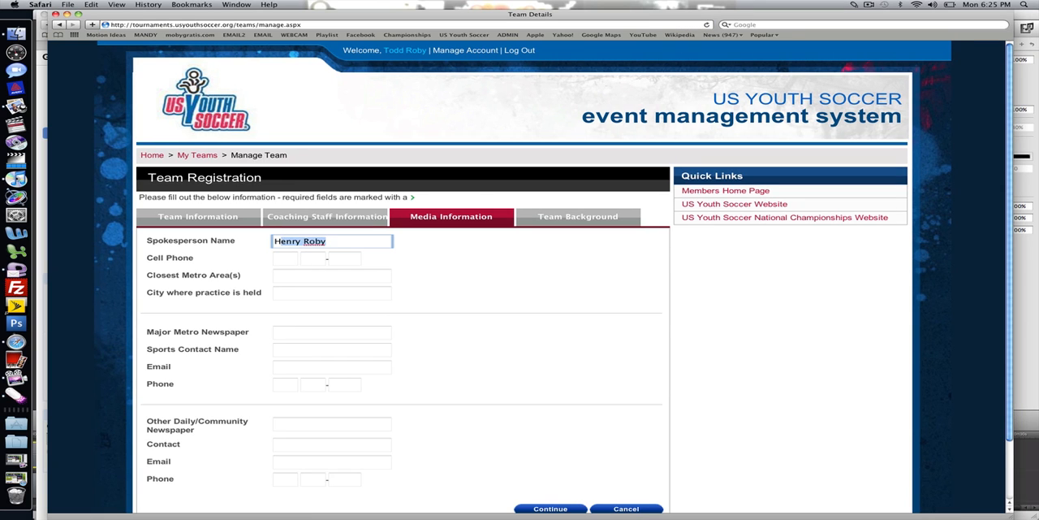
key(Tab)
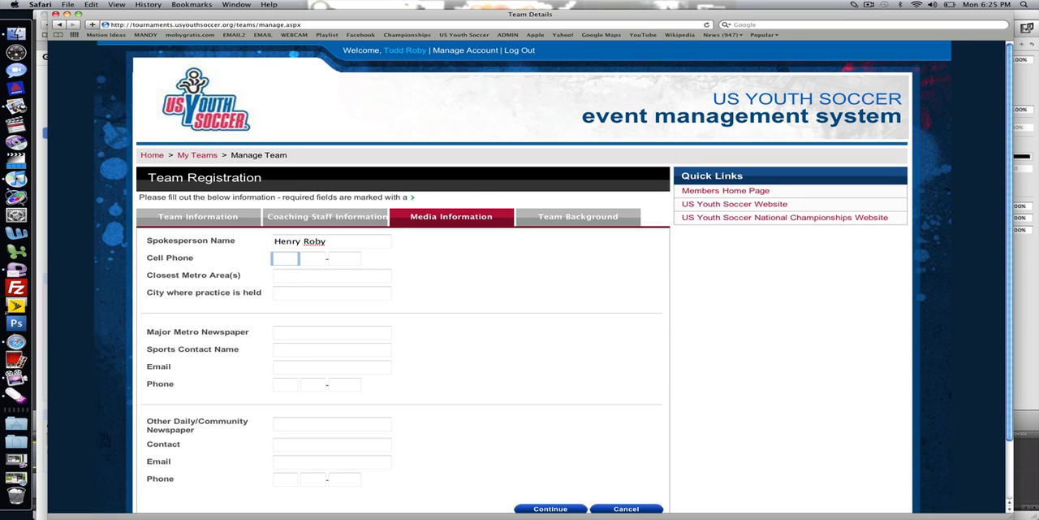
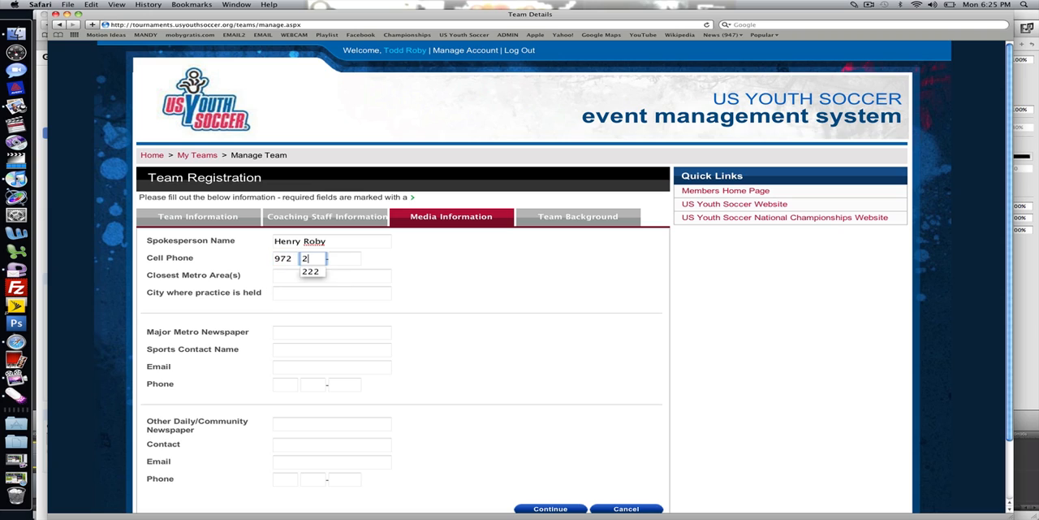
key(Tab)
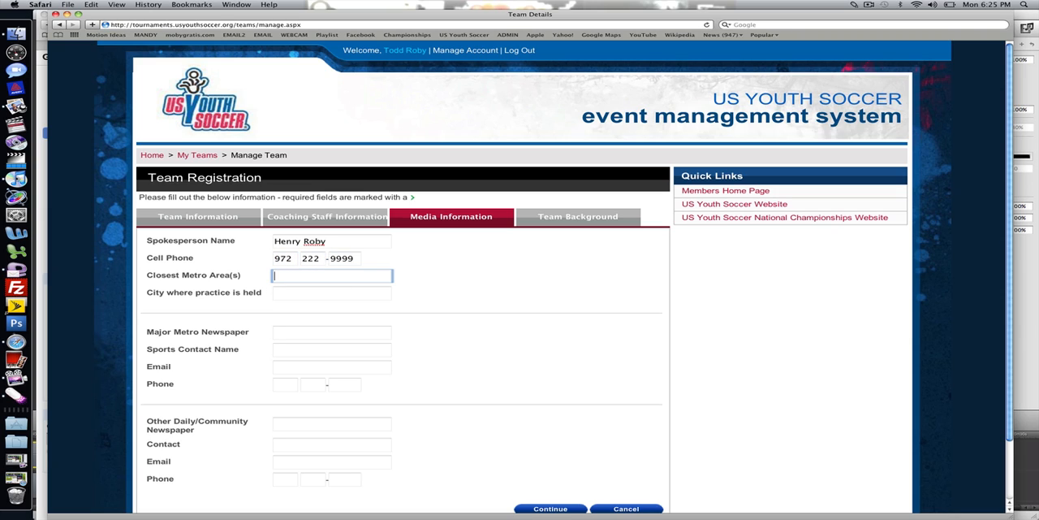
- Enter Dallas as the closest metro area and Plano as the city where practice is held
text(Dallas)
key(Tab)
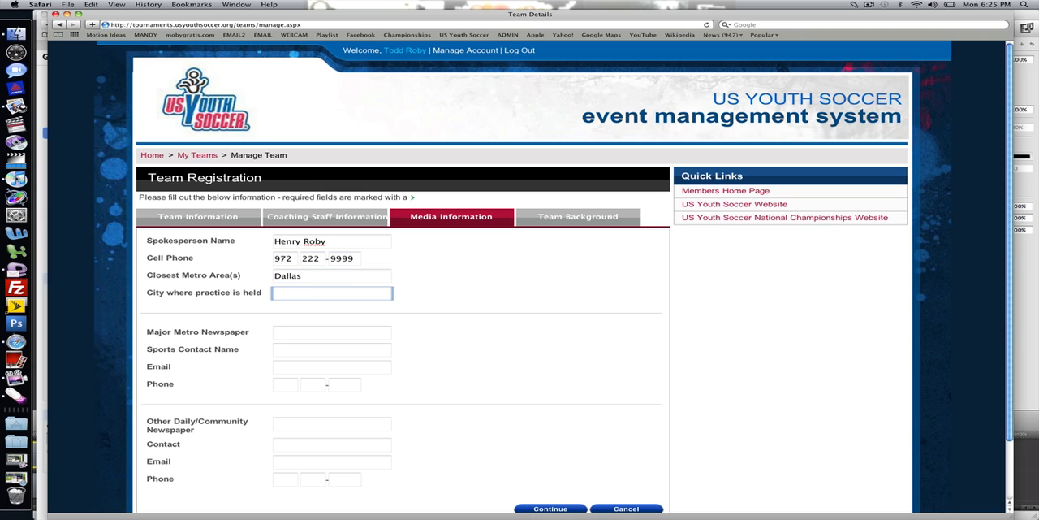
text(Plano)
key(Tab)
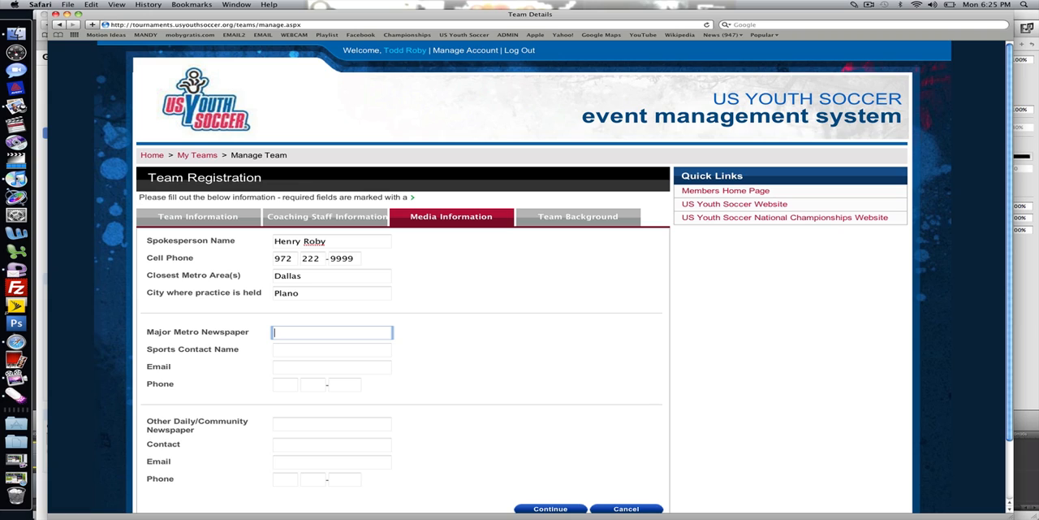
- Enter Dallas Morning News as the major metro newspaper, with the sports contact's name, email and phone number
text(Dallas Morning News)
key(Tab)
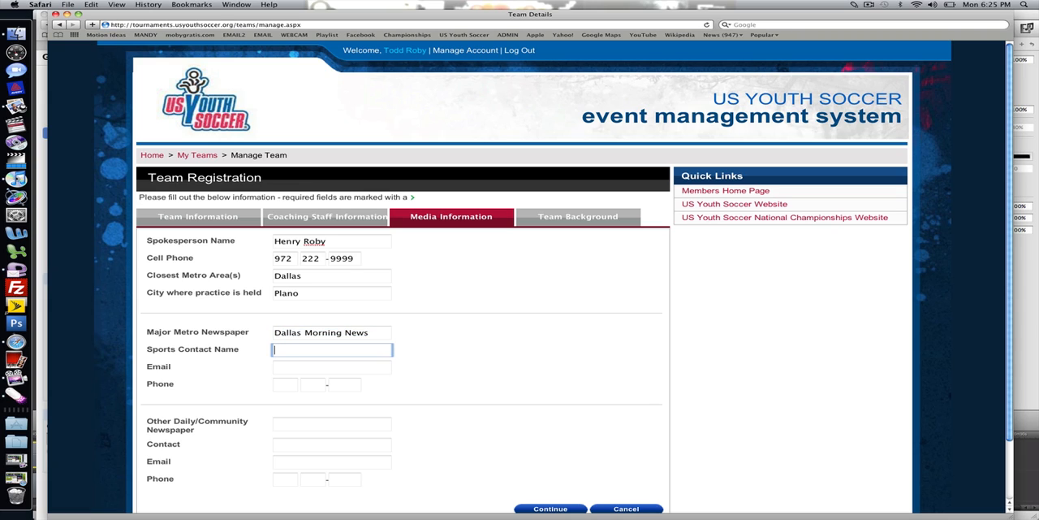
key(Tab)
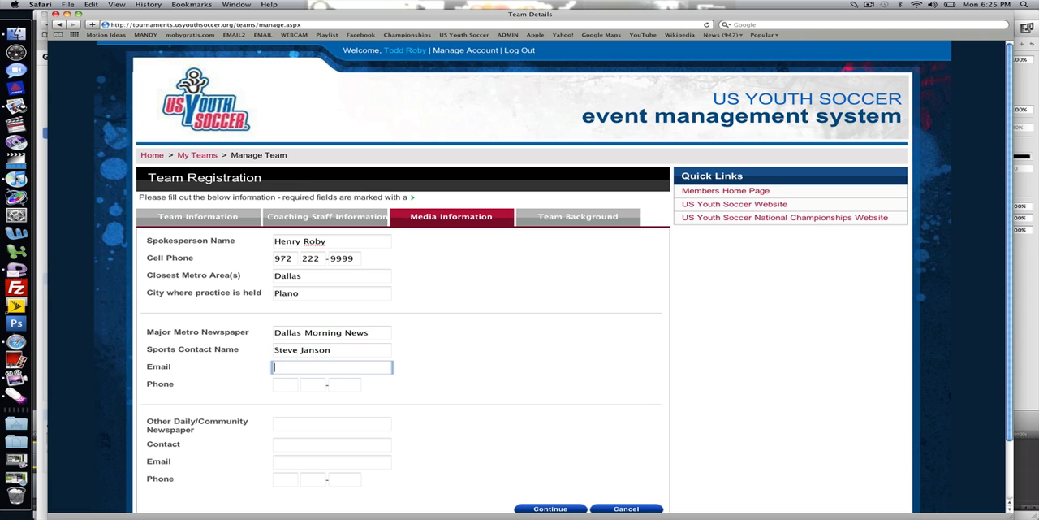
key(Tab)
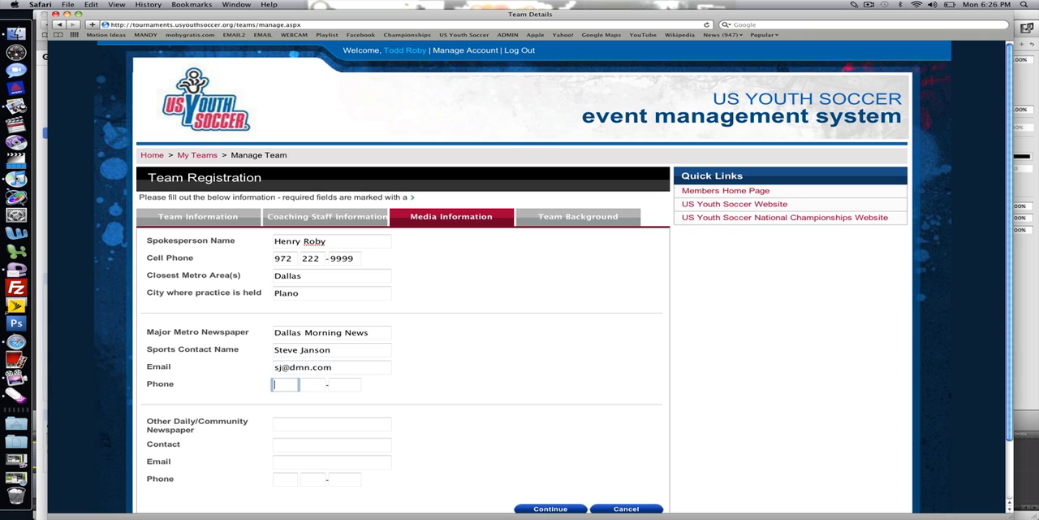
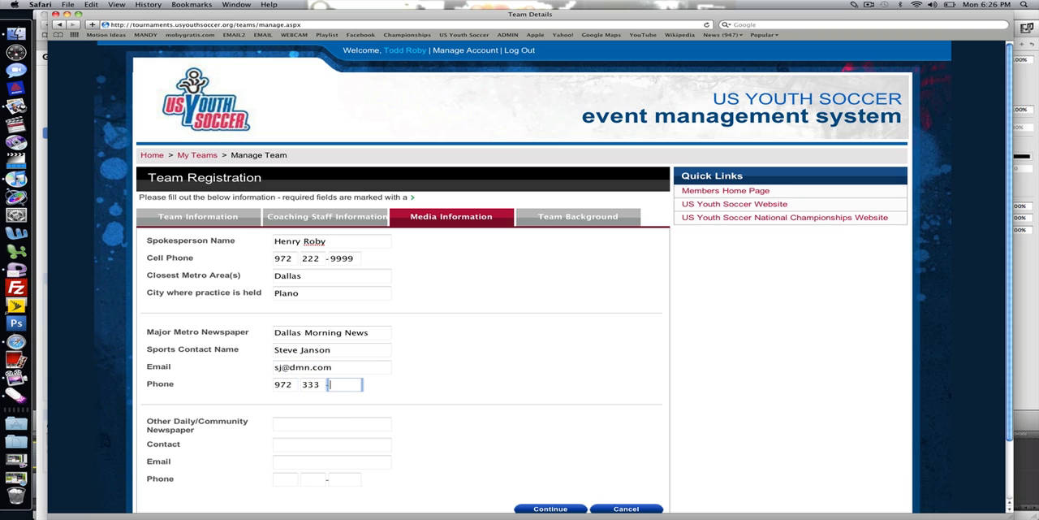
click(449, 310)
- Enter Plano Star Courier as the other daily/community newspaper and fill in its contact's name
scroll(448, 310, down, 2)
scroll(450, 261, down, 1)
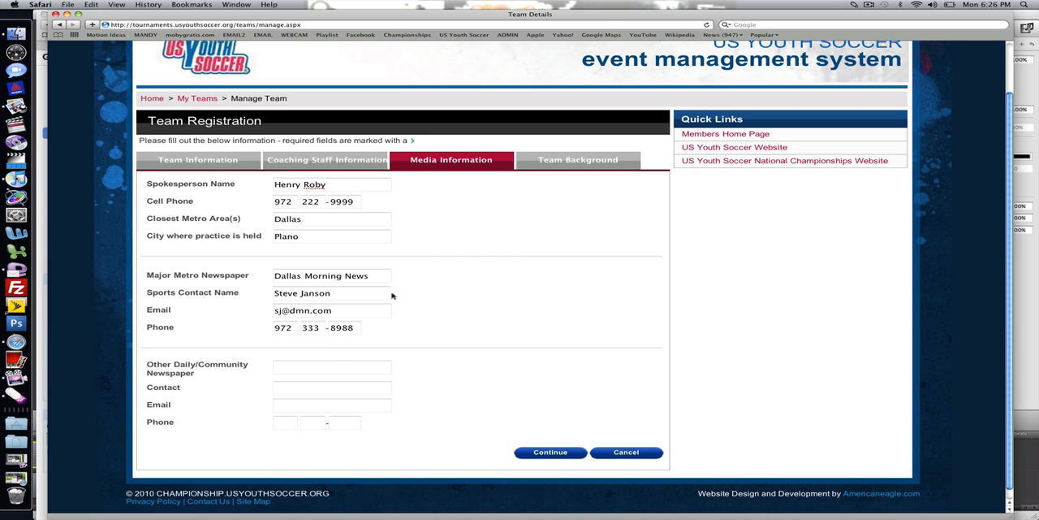
click(307, 366)
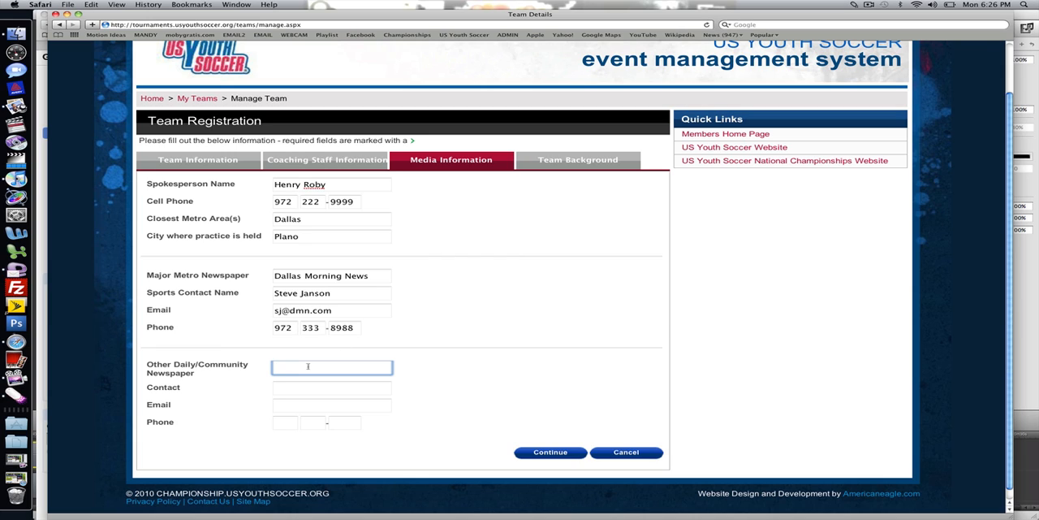
text(Plano Star Courier)
key(Tab)
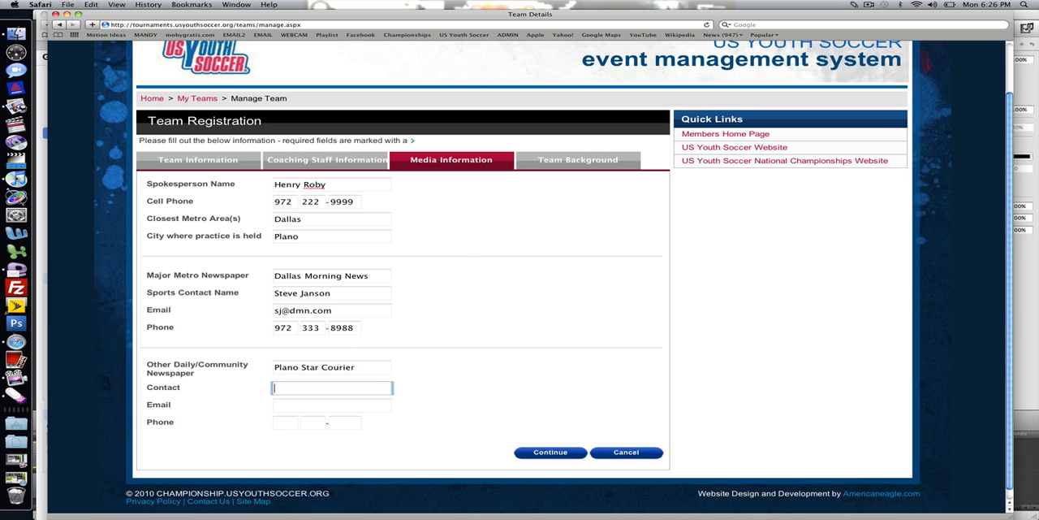
text(s)
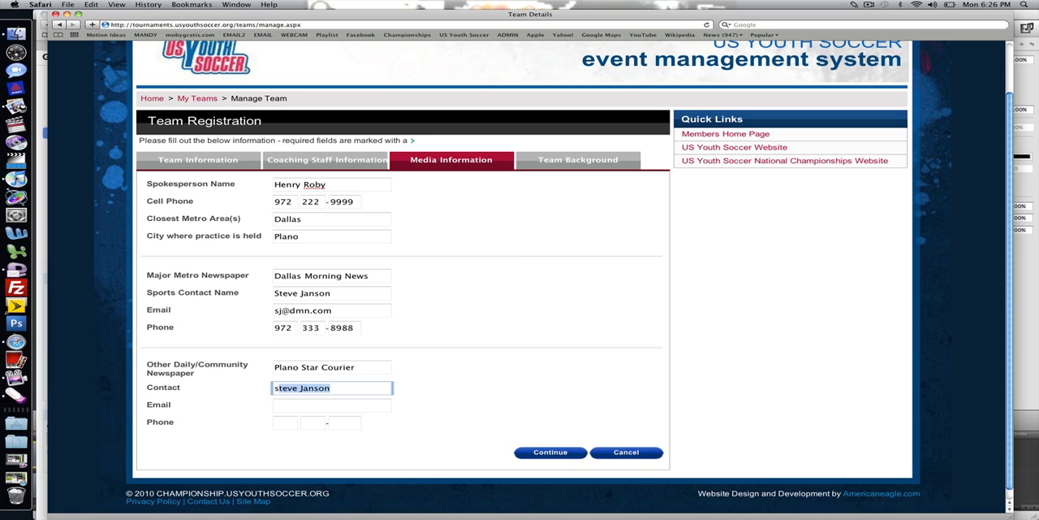
key(BackSpace)
key(BackSpace)
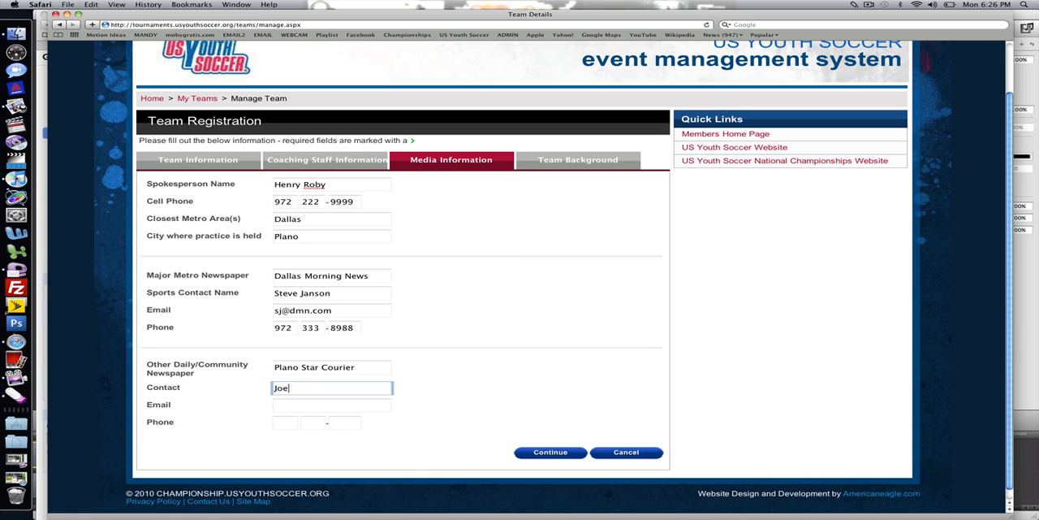
text(Joe Smith)
key(Tab)
- Fill in the community newspaper contact's email and phone number, and continue to the team background
text(so)
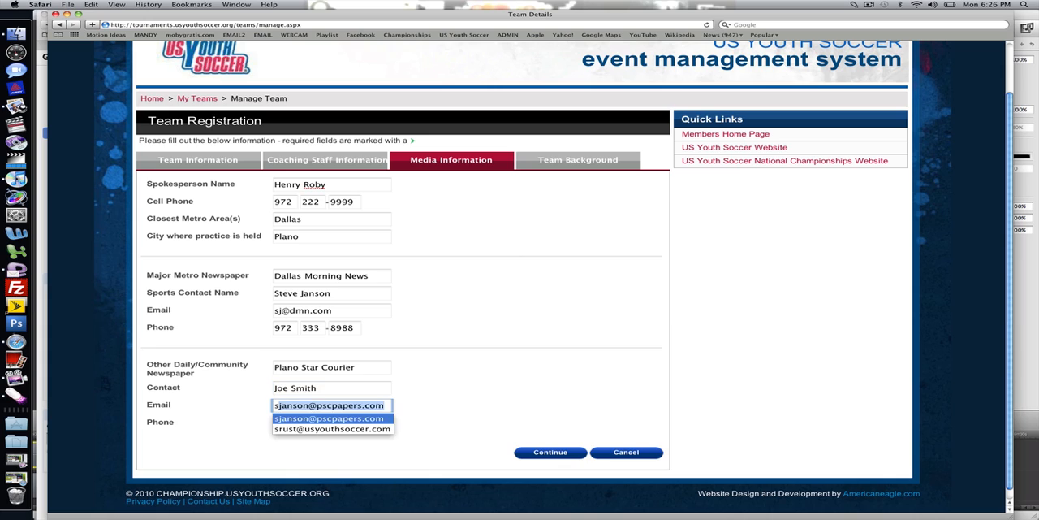
key(BackSpace)
key(BackSpace)
key(BackSpace)
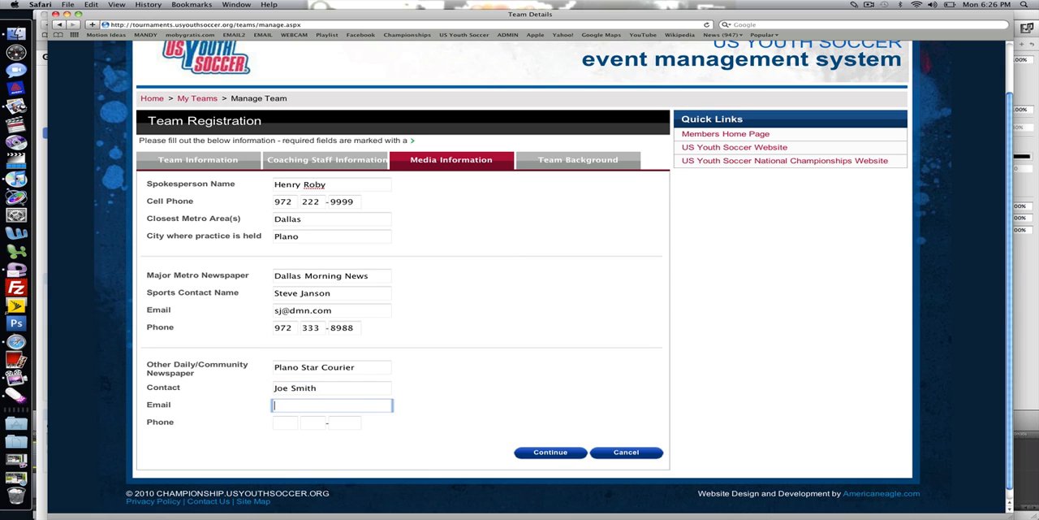
key(Tab)
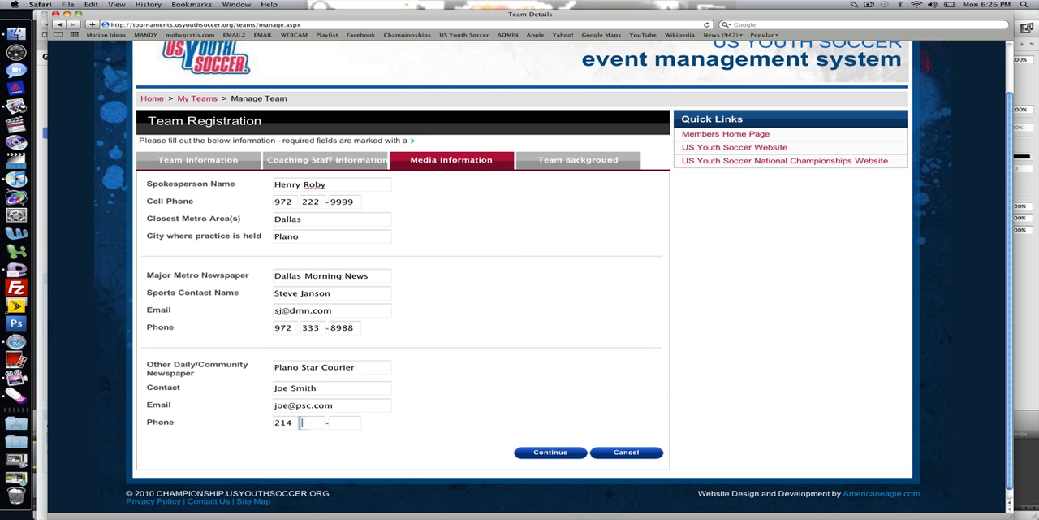
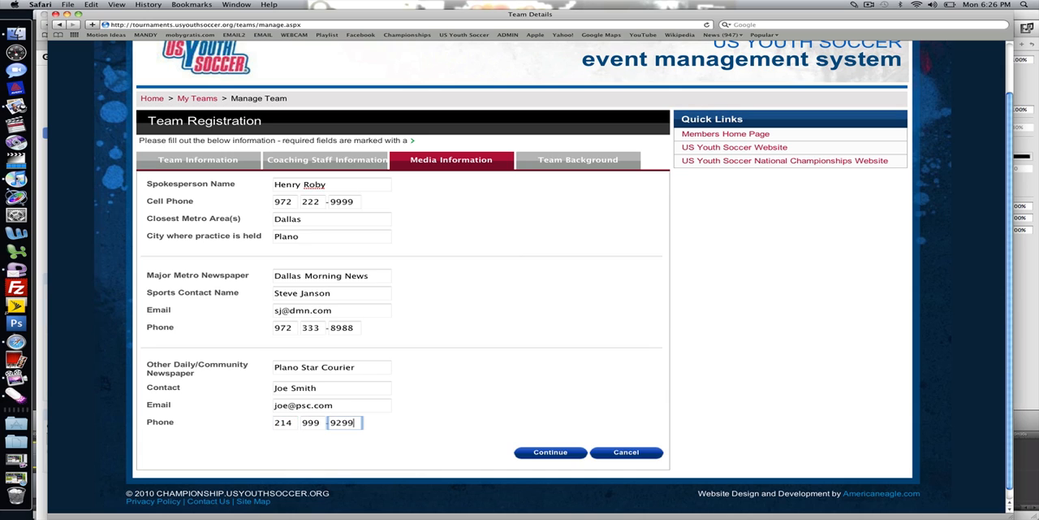
click(549, 452)
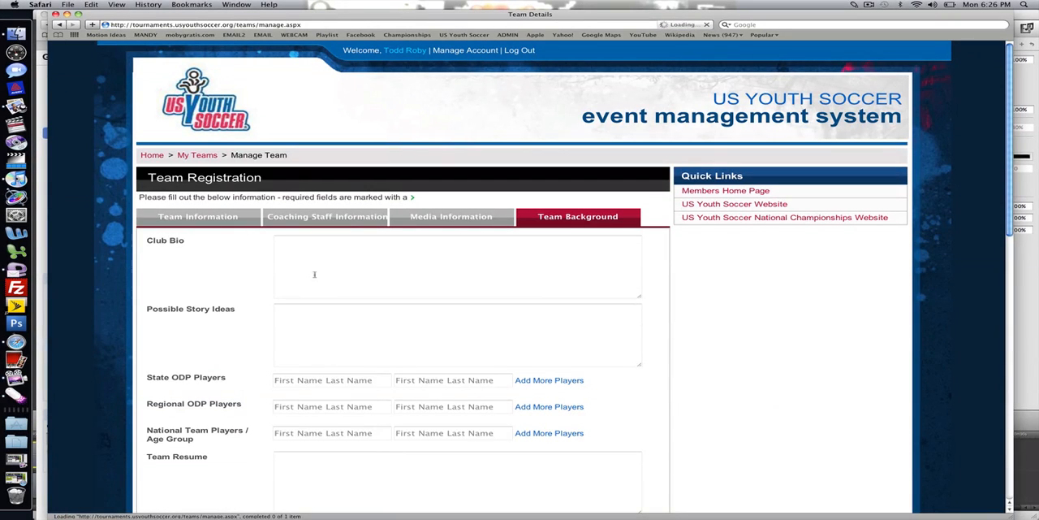
- Fill in the club bio and the possible story ideas with placeholder text
click(303, 253)
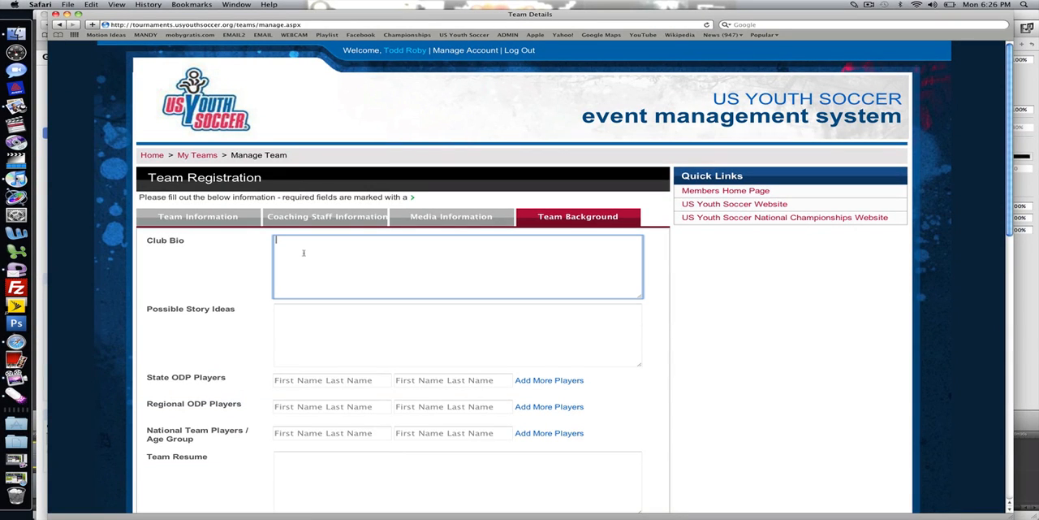
text(aslfkdja sfl:akjsdf asd:lkj asdflkjas:flkj a)
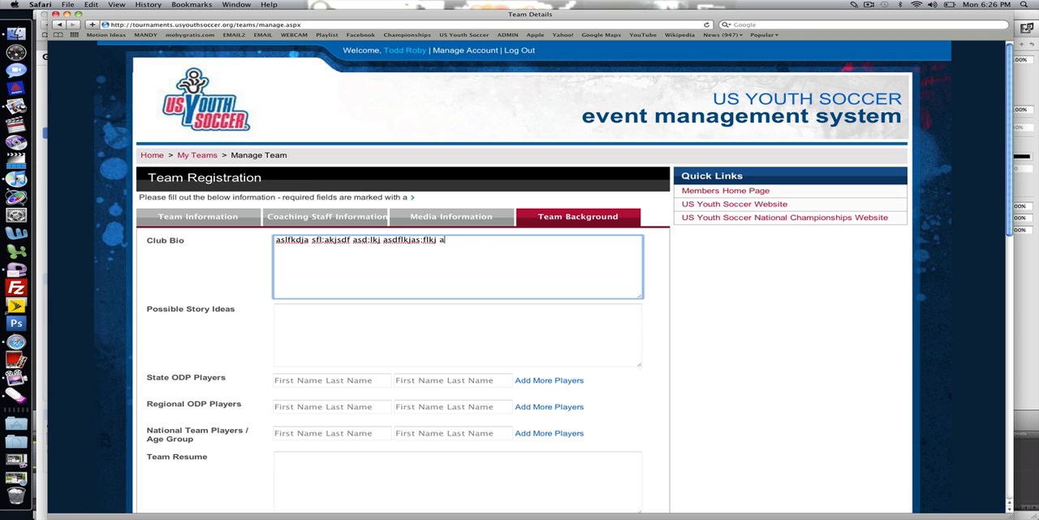
text(sdfl:kjsdf asd:lfkj asdf:k f)
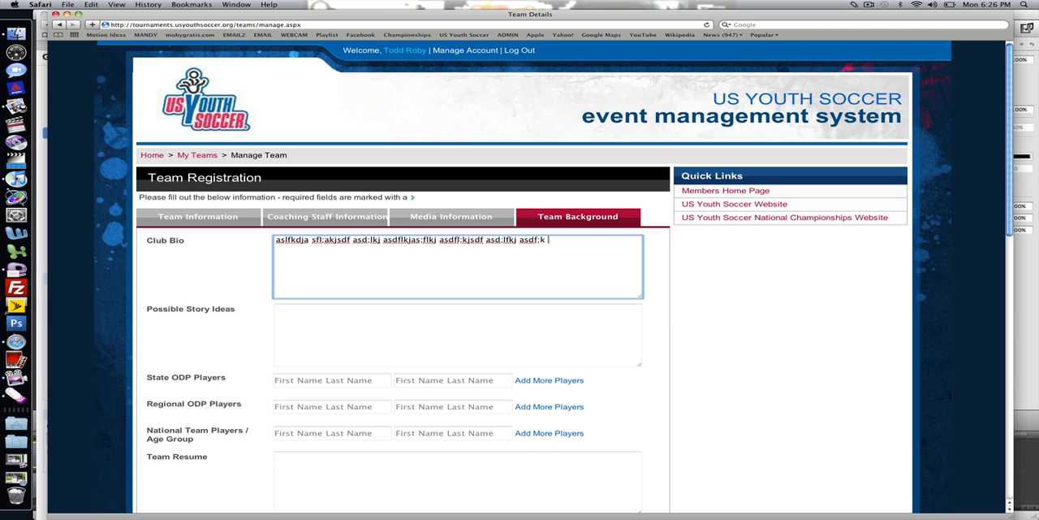
click(329, 330)
text(a)
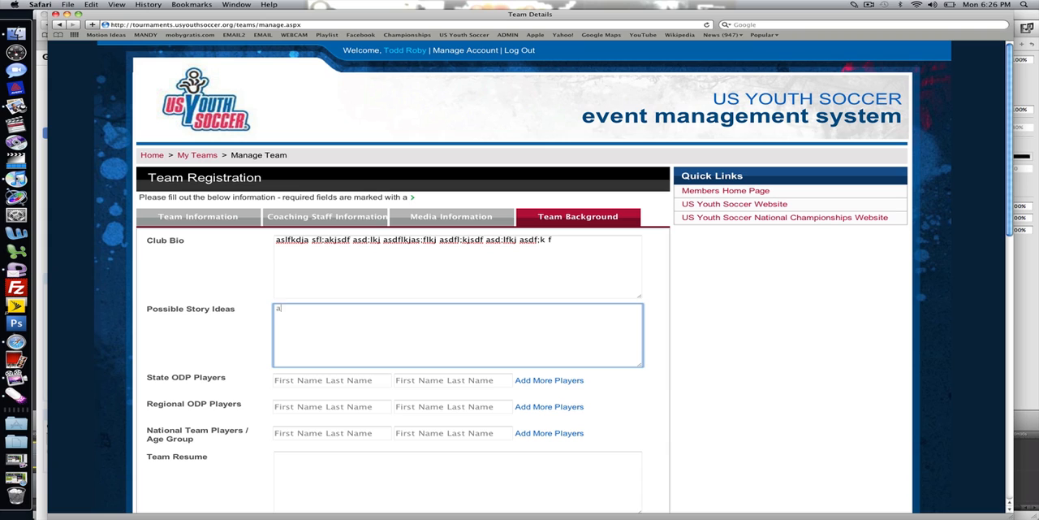
text(sdlfkj asdf:kjasdf asdf:lkj asdflkjsadf a)
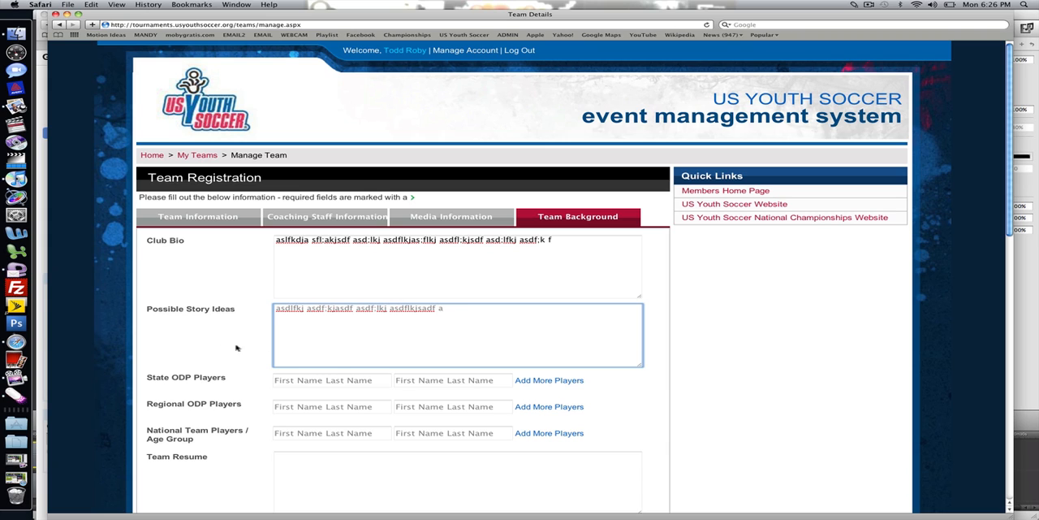
click(209, 341)
- Enter a player's full name under State ODP Players and add more player fields to that group
scroll(210, 341, down, 3)
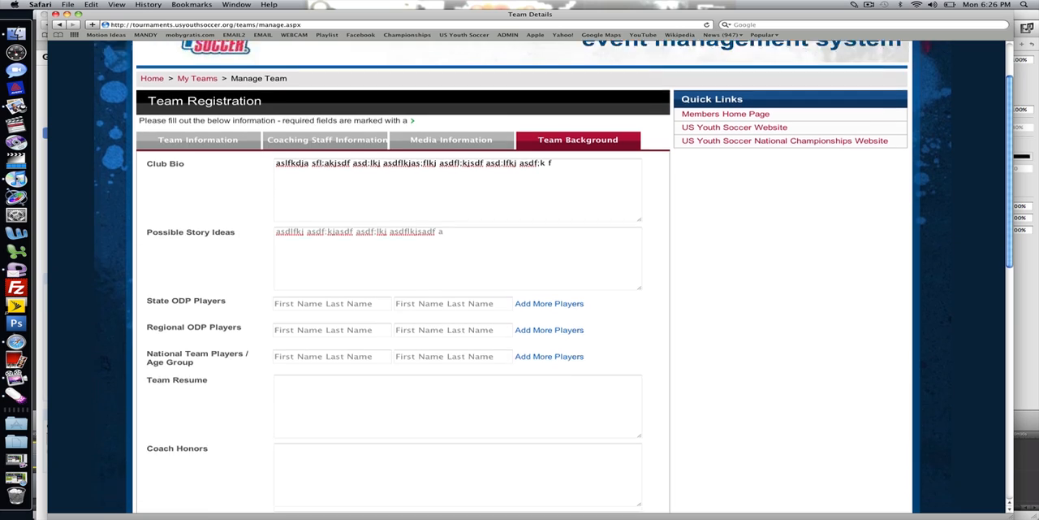
scroll(520, 276, down, 1)
click(317, 270)
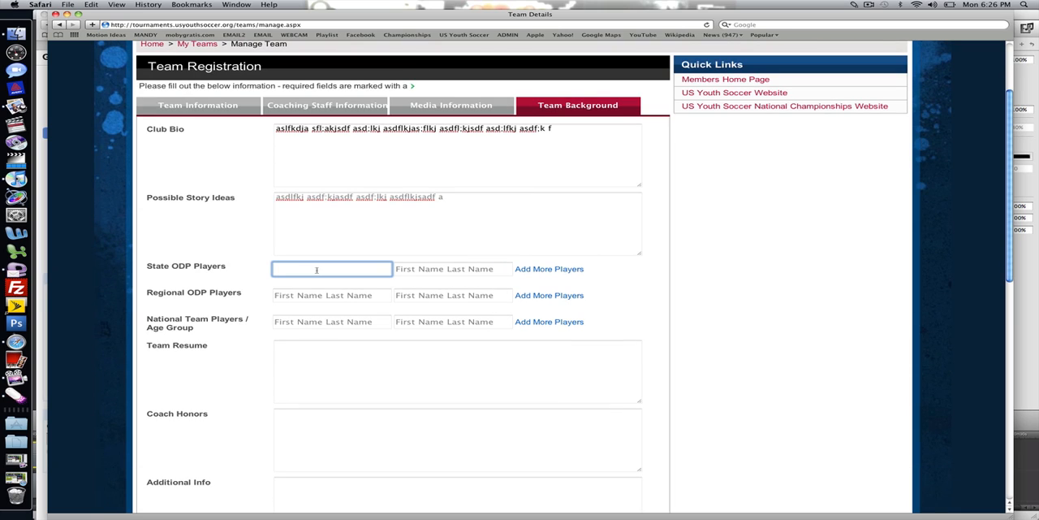
key(Tab)
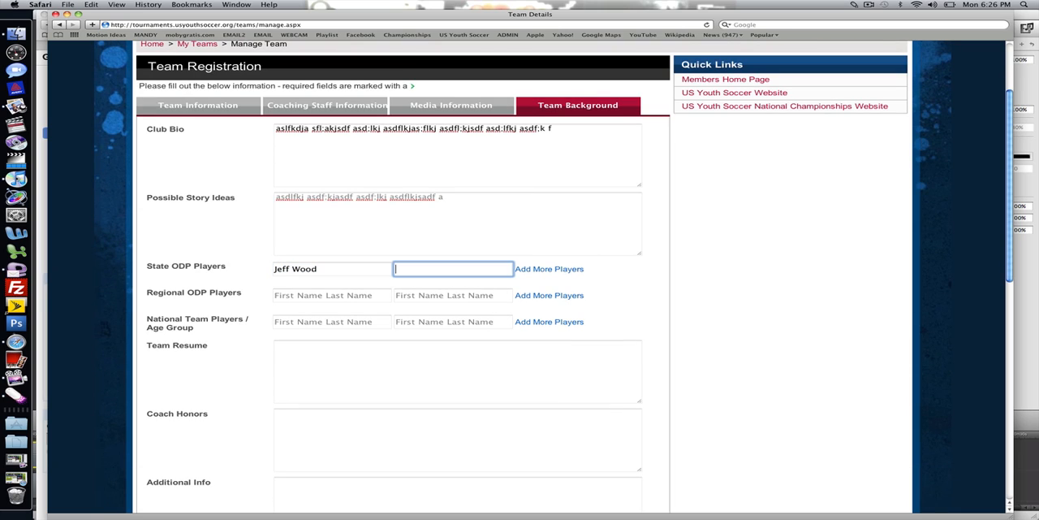
click(539, 269)
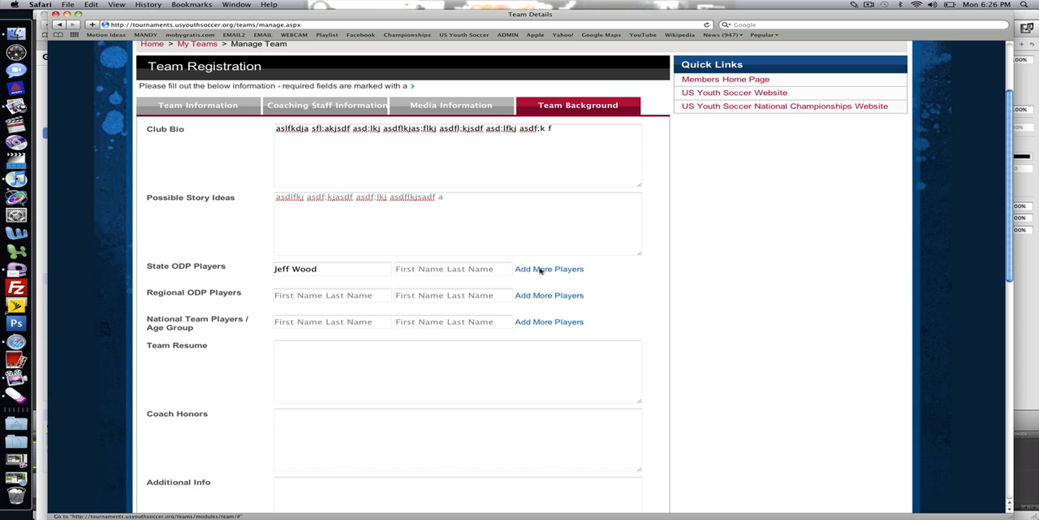
click(543, 288)
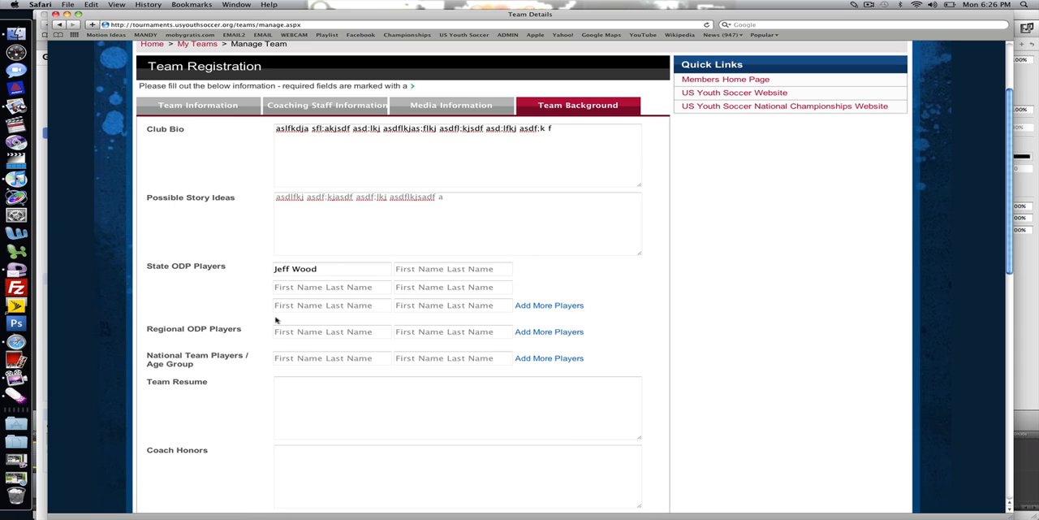
- Enter the same player's name as a Regional ODP player and as a national team player with age group U17
click(304, 331)
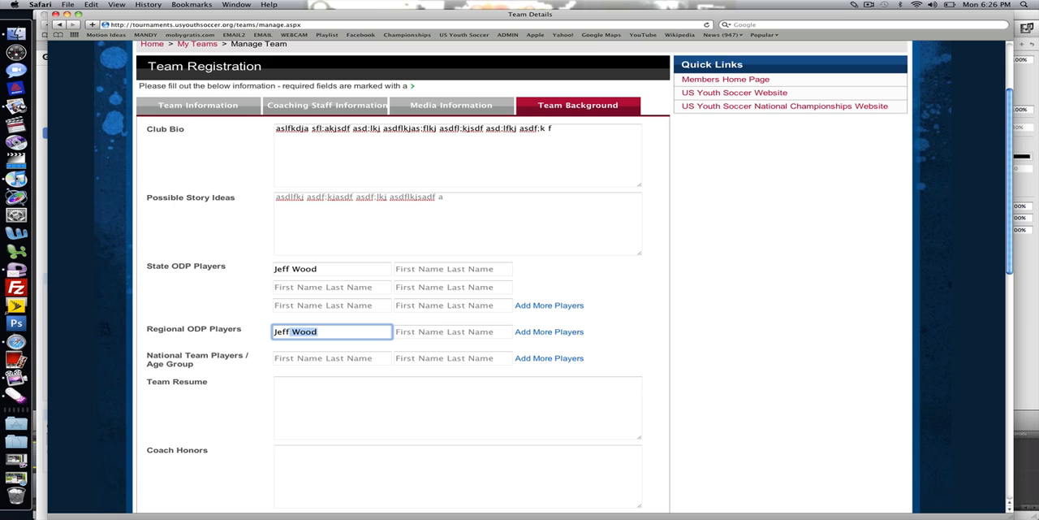
click(209, 320)
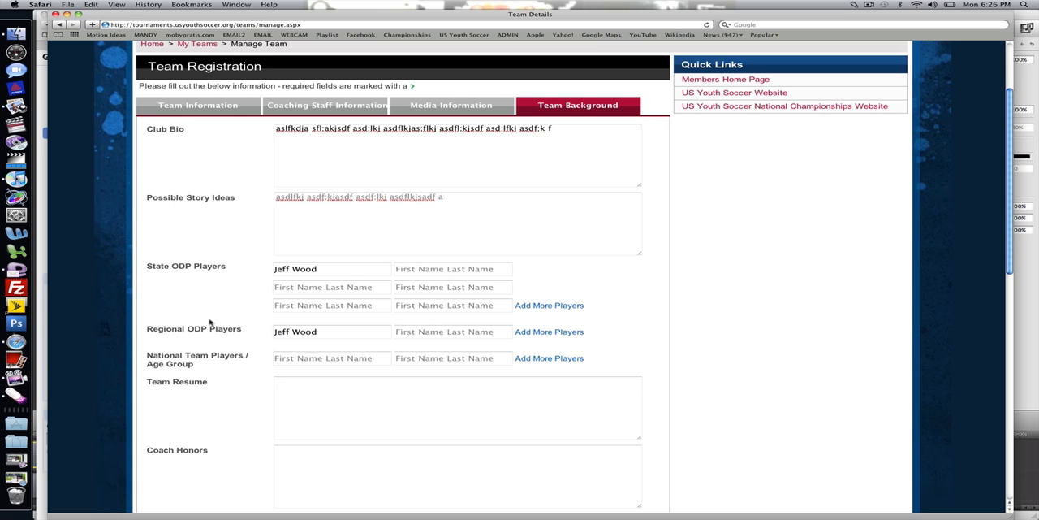
click(289, 358)
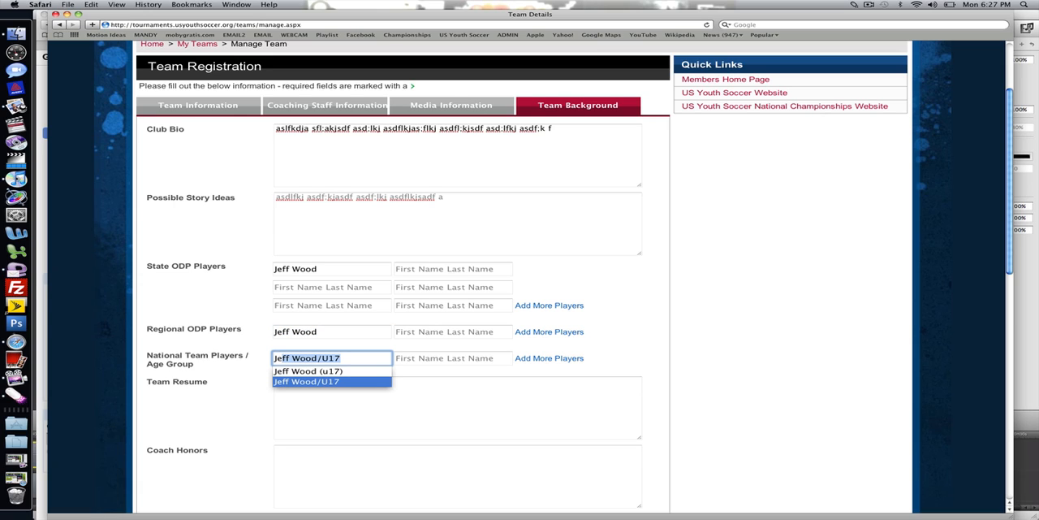
key(Return)
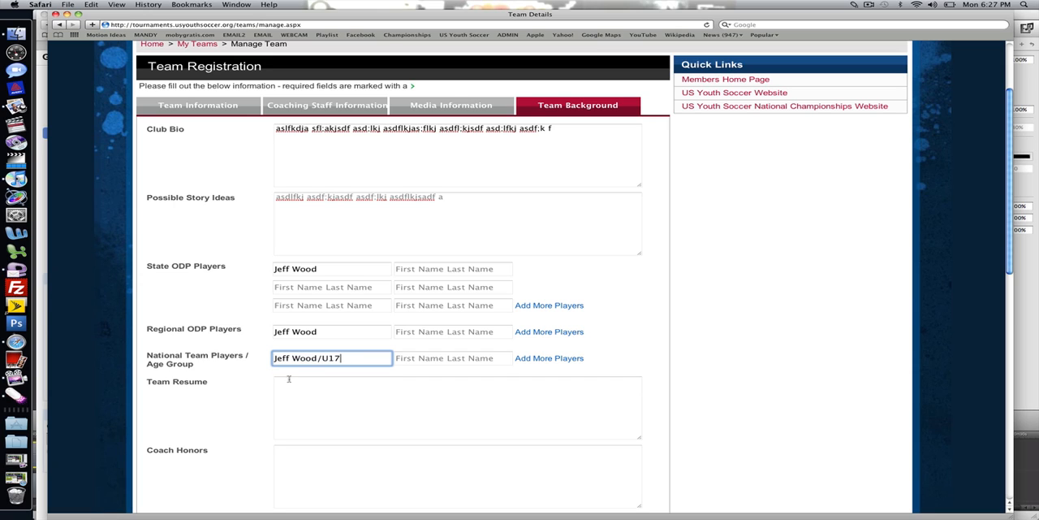
- Fill in the team resume with placeholder text
click(306, 399)
text(ads;lk)
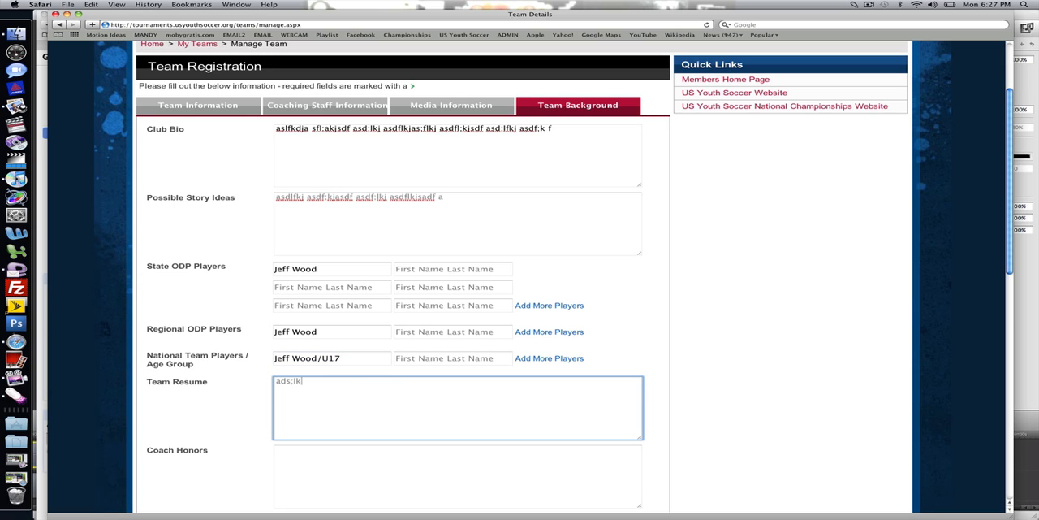
text(jads fasd;lfkjasdflj asdfl;kja sdf)
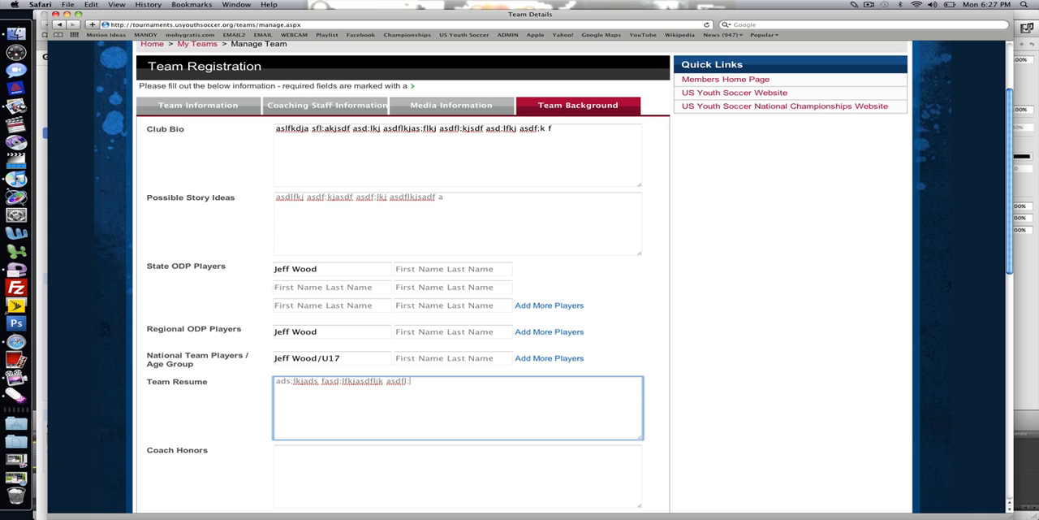
- Look over the coach honors, additional info and championship years sections of the team background
scroll(520, 276, down, 2)
scroll(520, 276, down, 3)
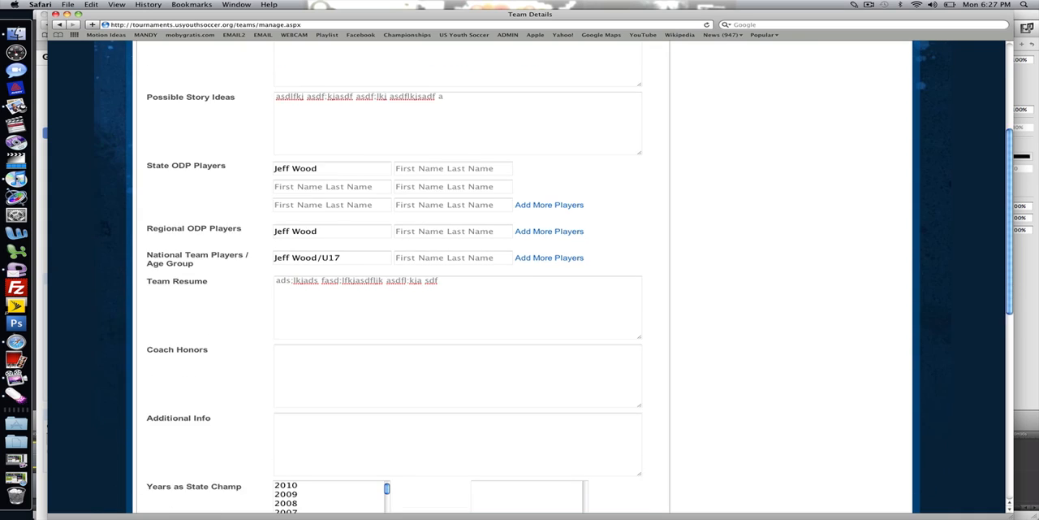
click(331, 334)
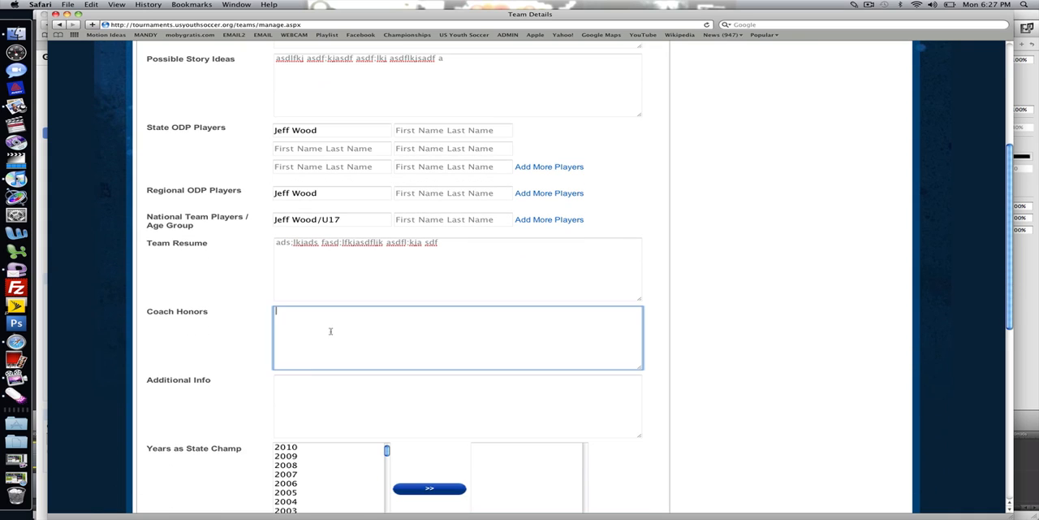
click(311, 383)
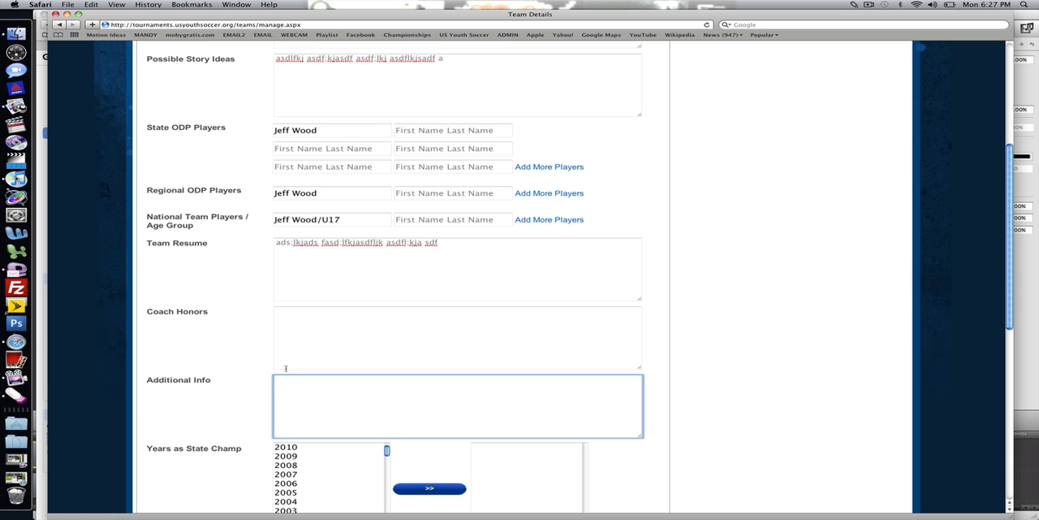
click(151, 401)
scroll(520, 276, down, 4)
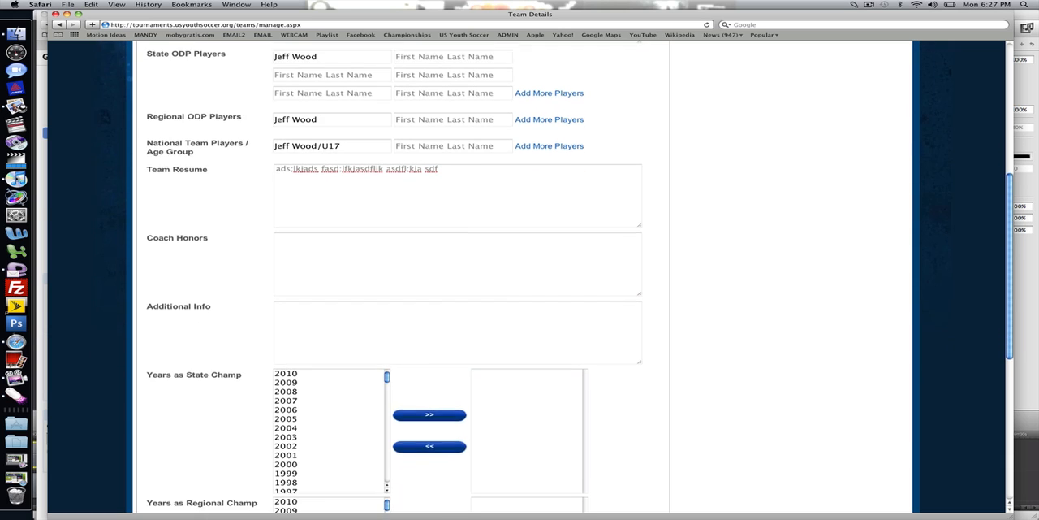
scroll(355, 287, down, 2)
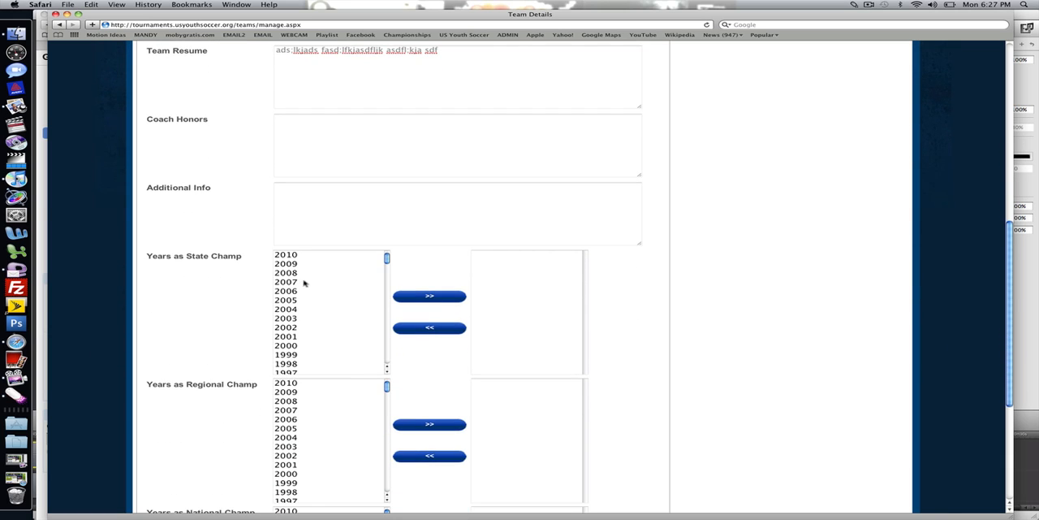
- Add 2009 and 2008 to the team's years as state champion
click(289, 263)
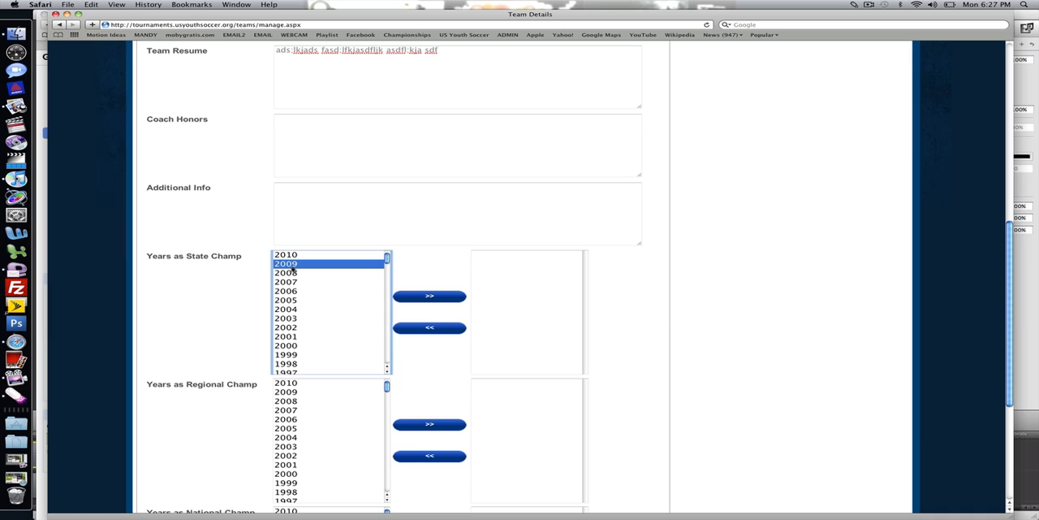
shift+click(293, 271)
click(423, 296)
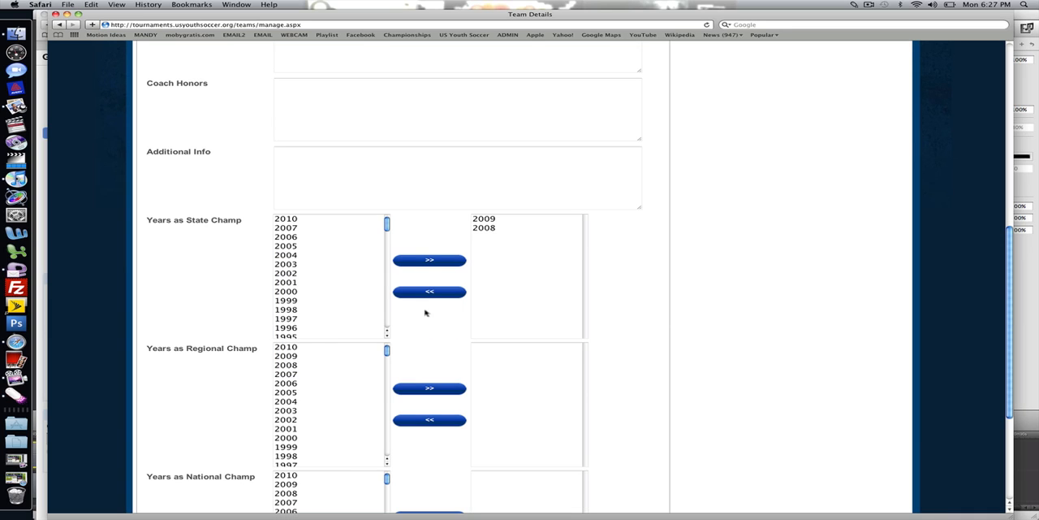
- Add 2009 to both the years as regional champion and the years as national champion
click(289, 357)
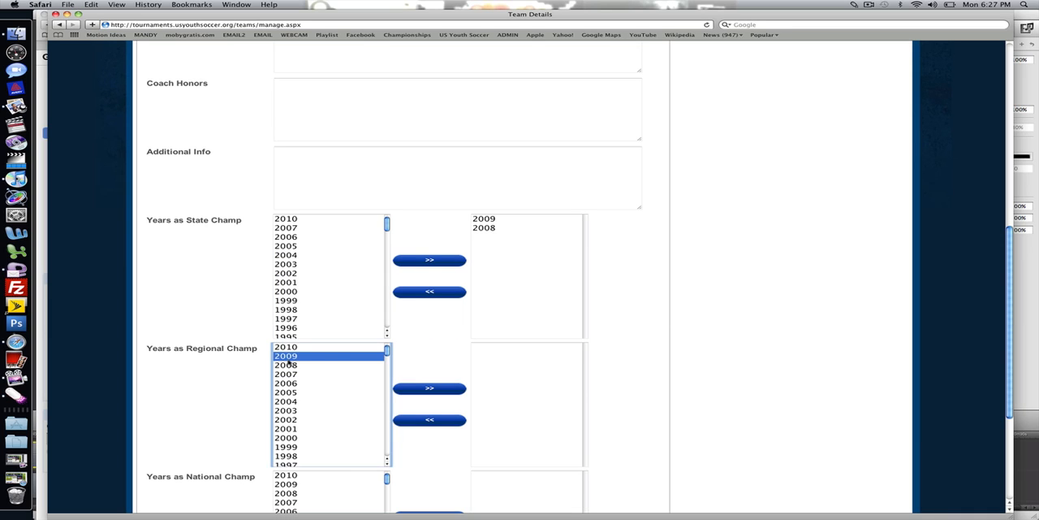
click(413, 387)
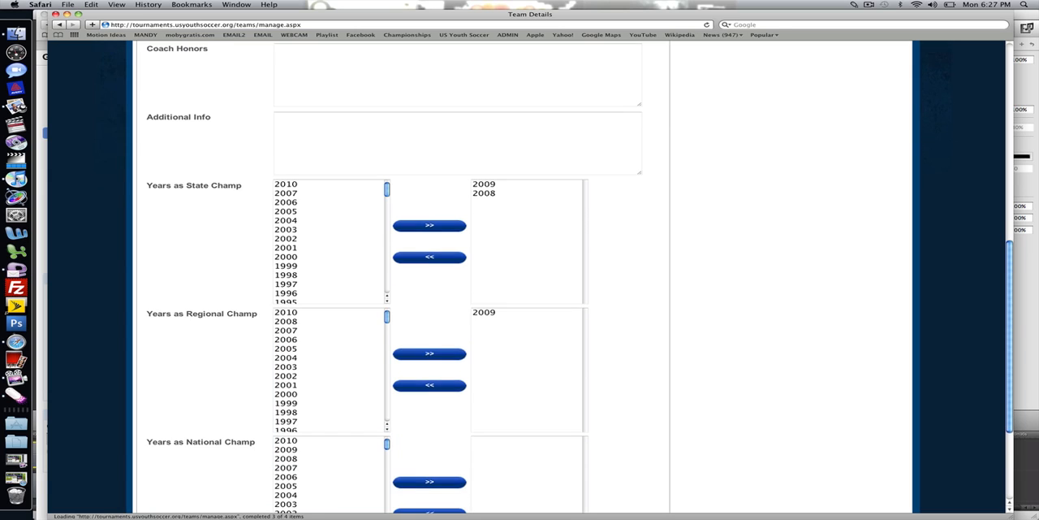
click(295, 397)
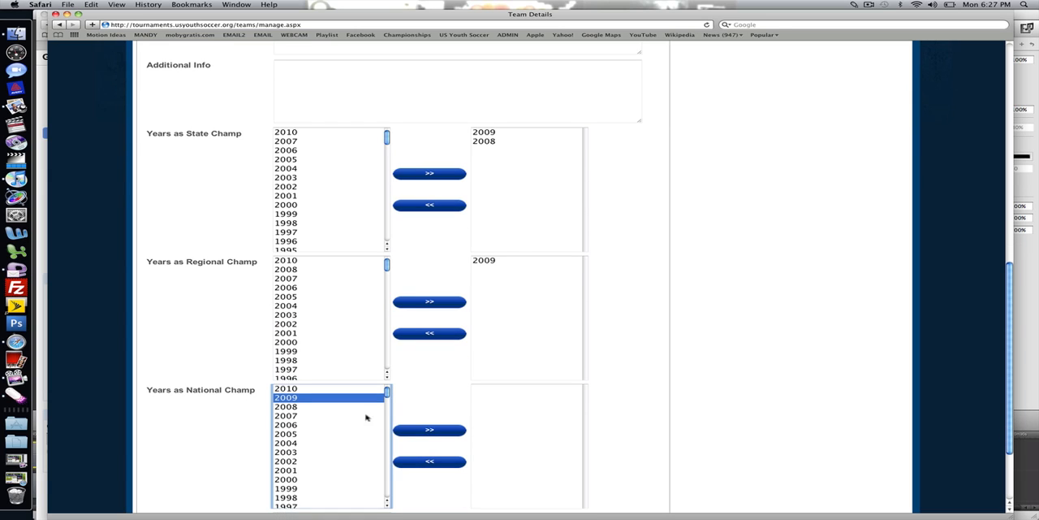
click(430, 430)
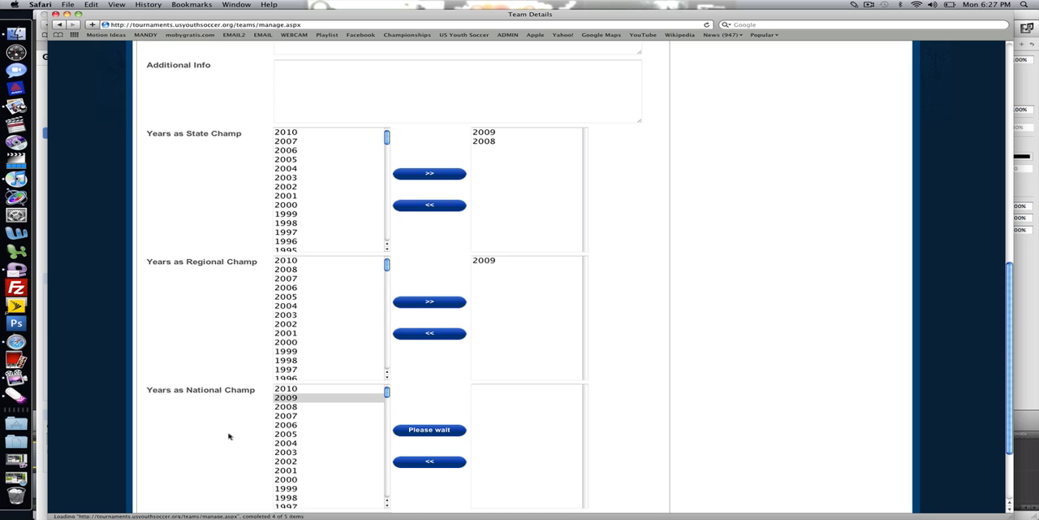
- Enter the submission initials, then save and finish the team registration
scroll(231, 436, down, 3)
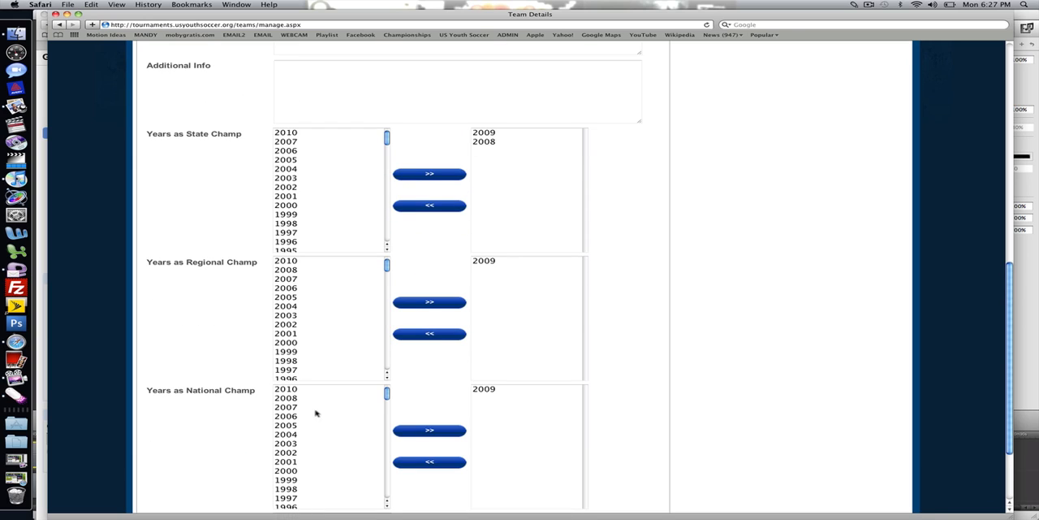
scroll(272, 430, down, 3)
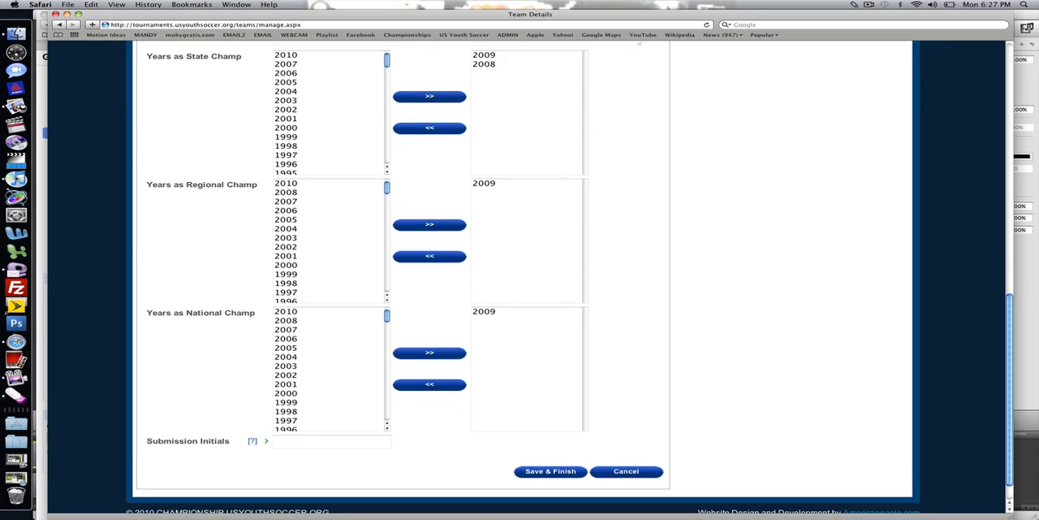
click(306, 427)
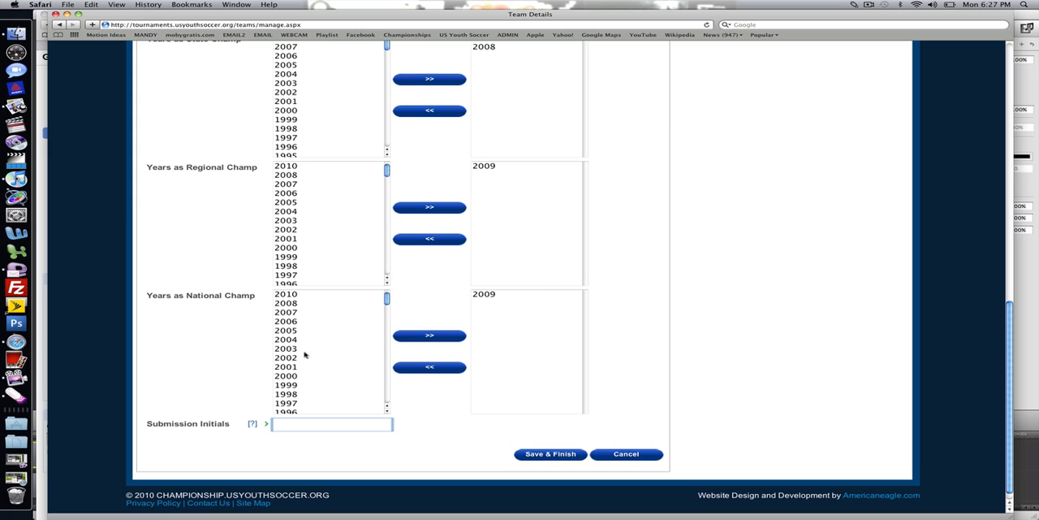
text(ltr)
click(552, 459)
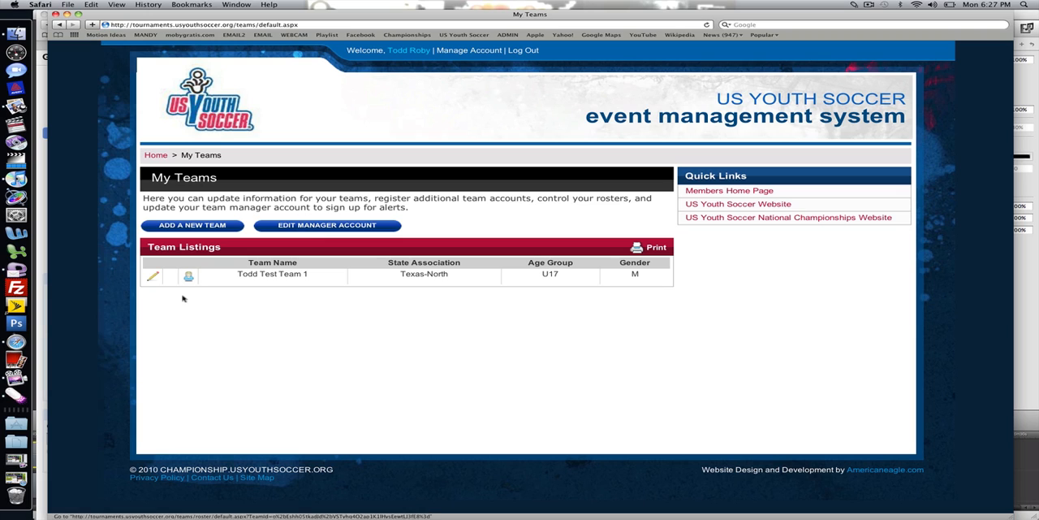
key(ctrl+2)
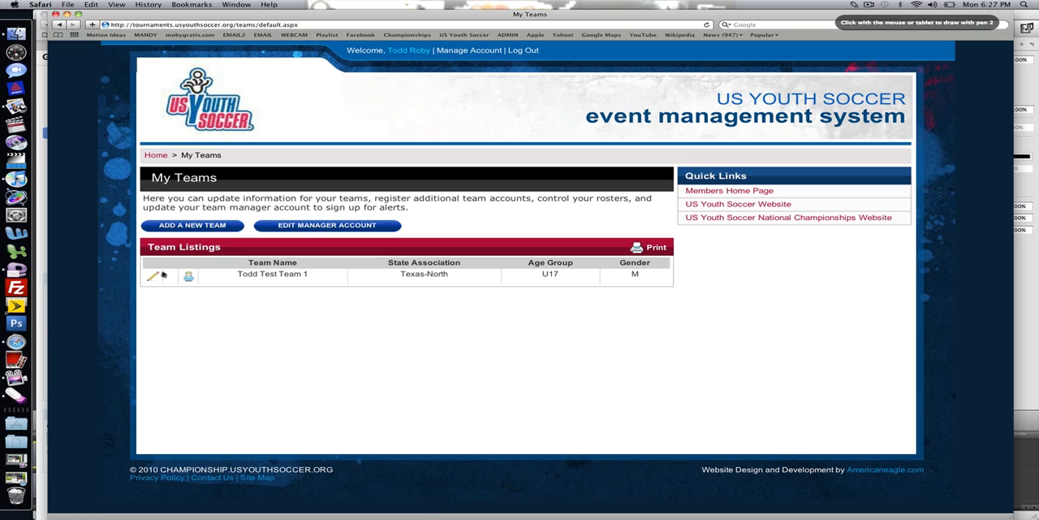
mouse_move(155, 270)
mouse_down()
mouse_move(164, 278)
mouse_move(207, 269)
mouse_move(198, 265)
mouse_up()
key(Escape)
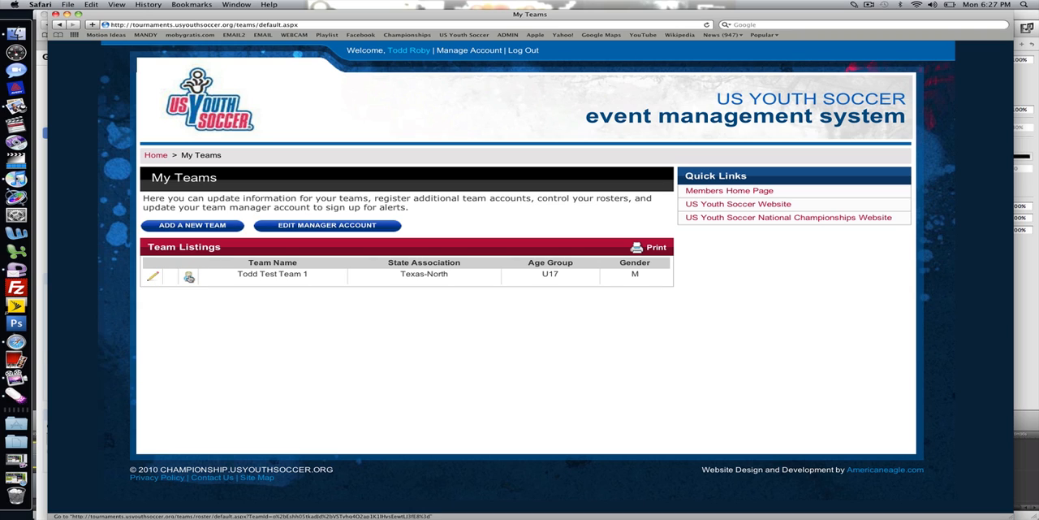
- Open the roster of the U17 team and enter the new player's first name, last name and email
click(188, 276)
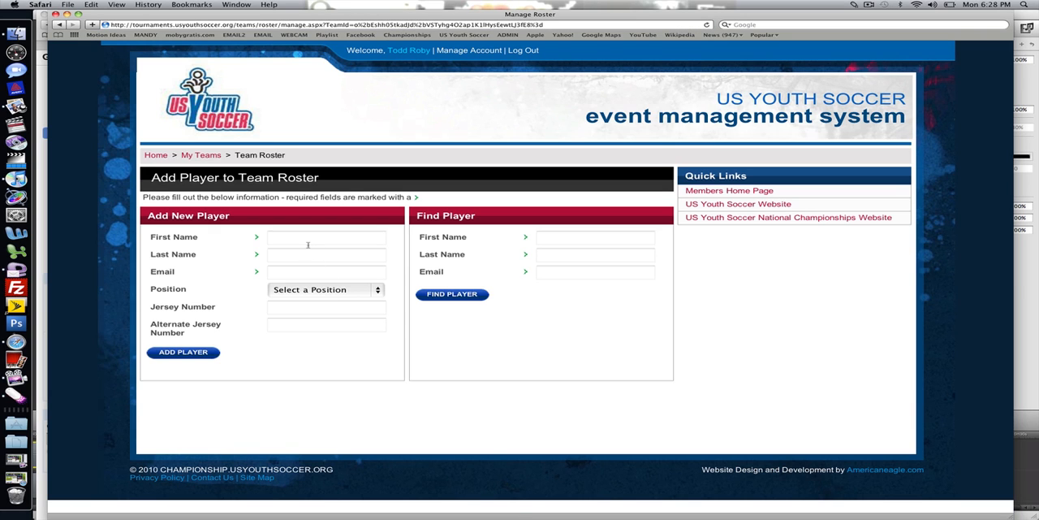
click(308, 244)
text(Jw=====)
key(BackSpace)
key(BackSpace)
key(BackSpace)
key(BackSpace)
key(BackSpace)
key(BackSpace)
key(BackSpace)
text(Hw)
key(BackSpace)
key(BackSpace)
key(BackSpace)
key(BackSpace)
text(J)
key(Tab)
text(Wood)
key(Tab)
text(j)
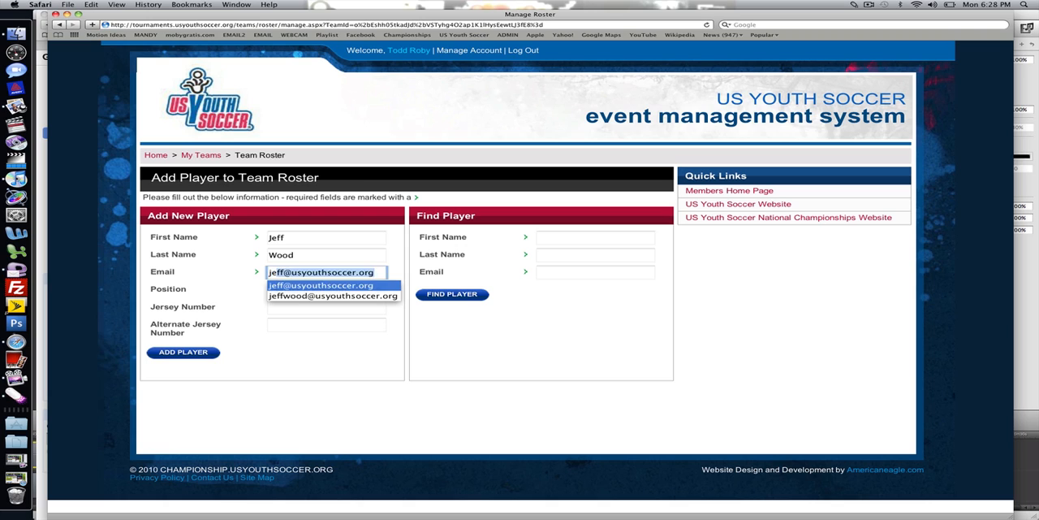
key(Tab)
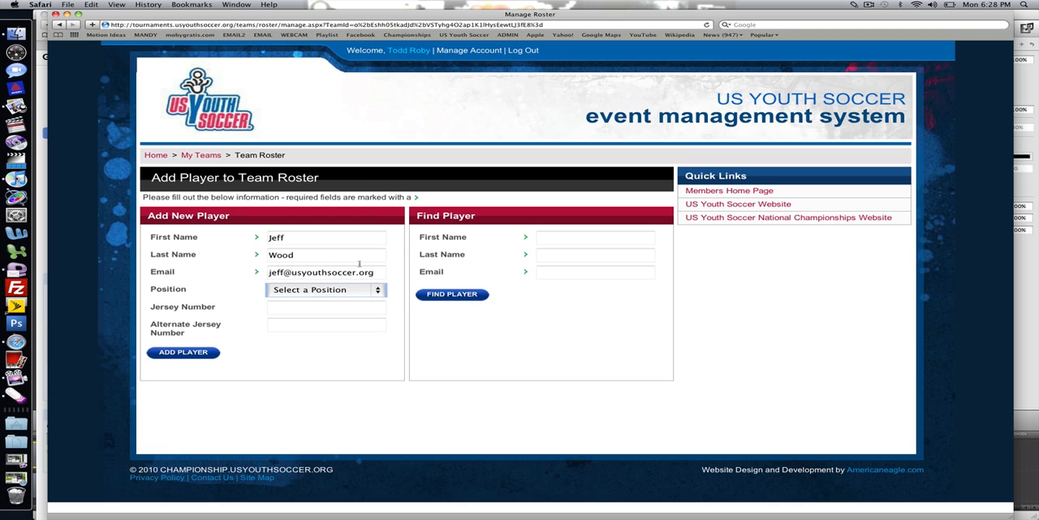
- Set the new player's position to Keeper and both jersey numbers to 9, and submit the player
click(348, 289)
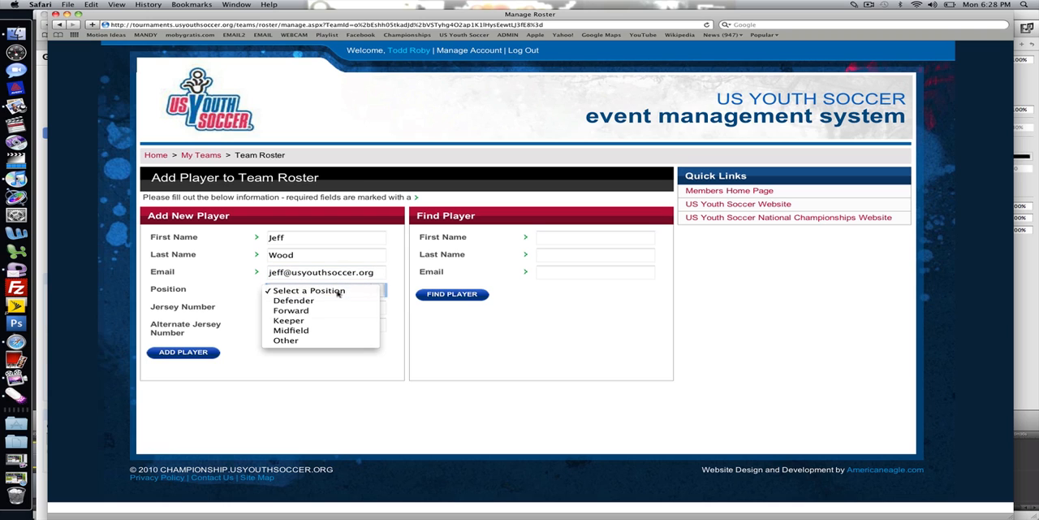
key(Escape)
click(322, 319)
click(313, 312)
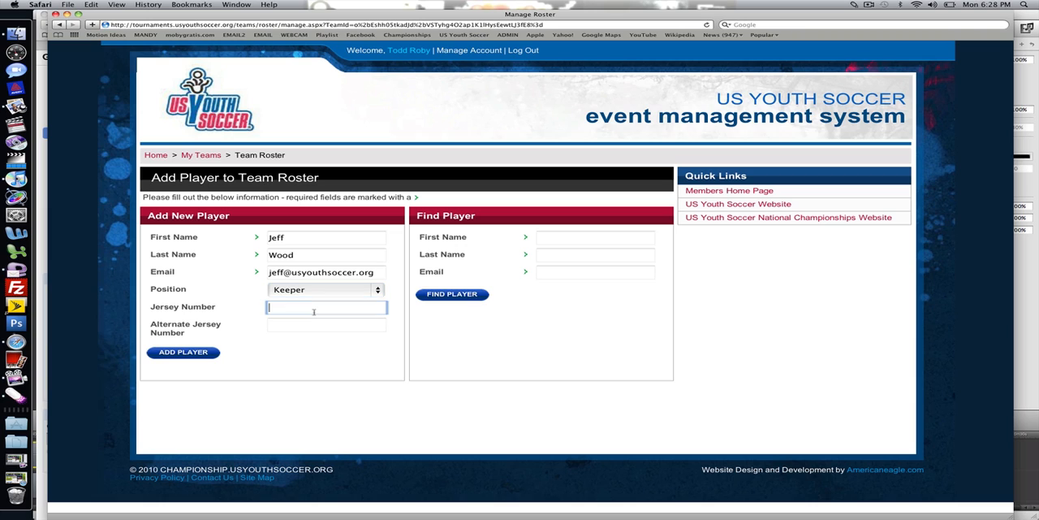
text(9)
key(Tab)
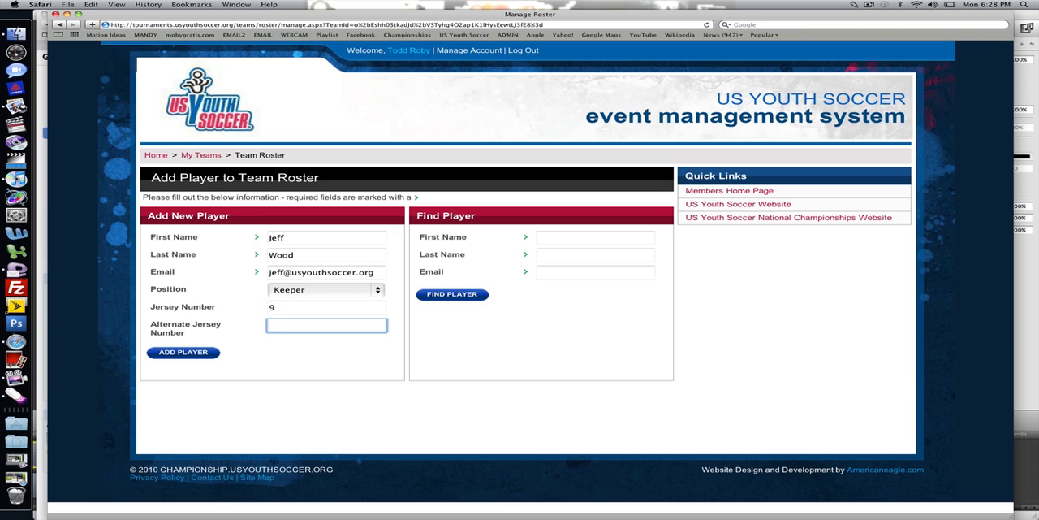
text(9)
click(209, 352)
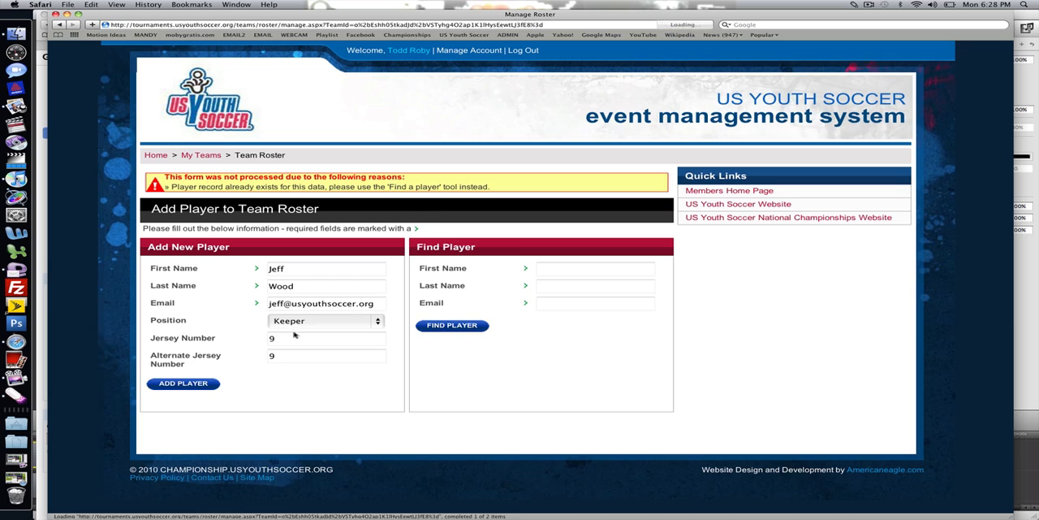
- Replace the new player's email with a different address and submit the player to the roster again
drag(359, 305, 257, 303)
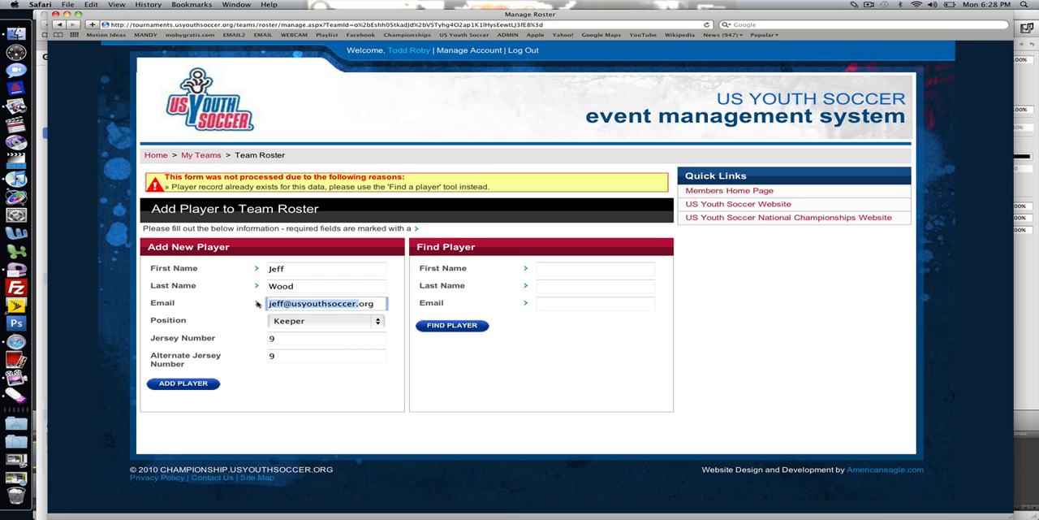
key(BackSpace)
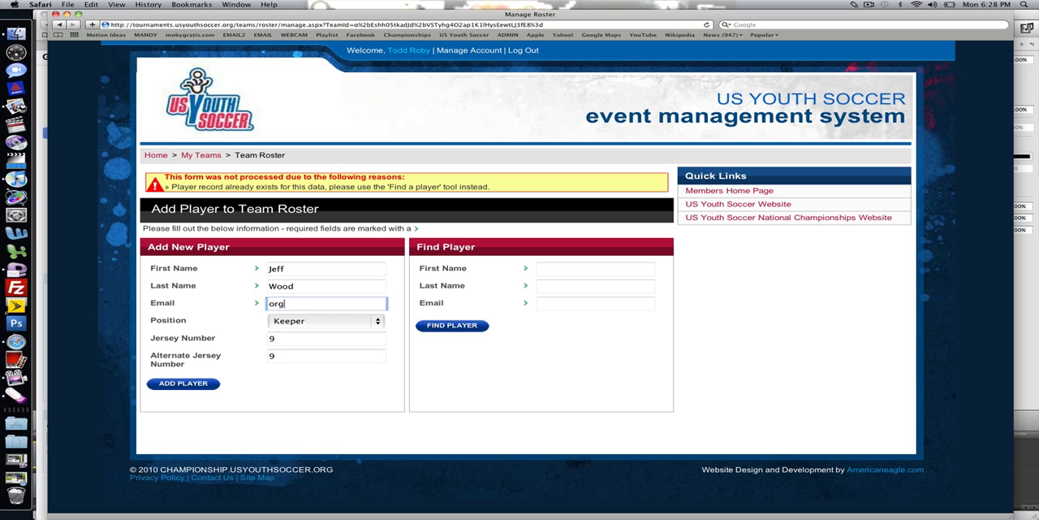
key(BackSpace)
key(BackSpace)
key(BackSpace)
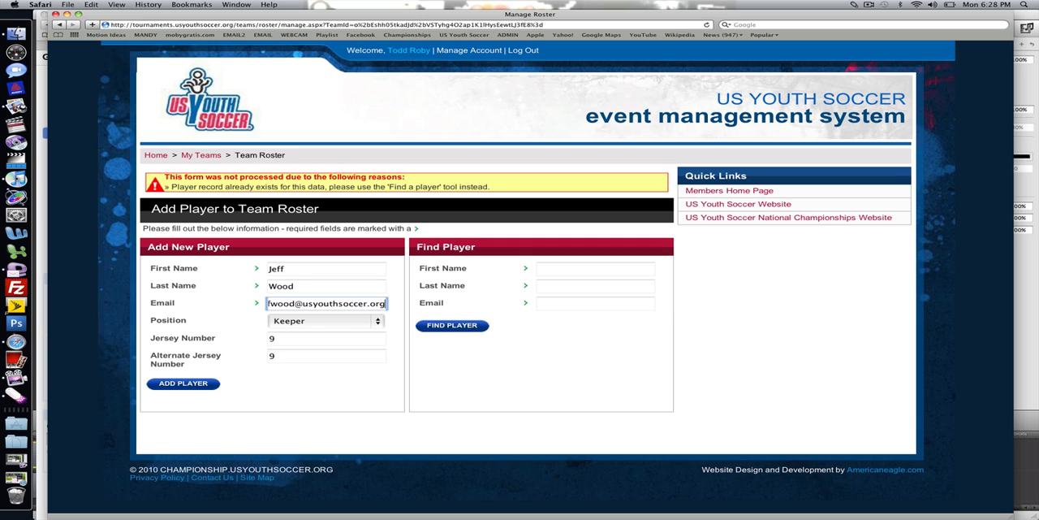
click(182, 383)
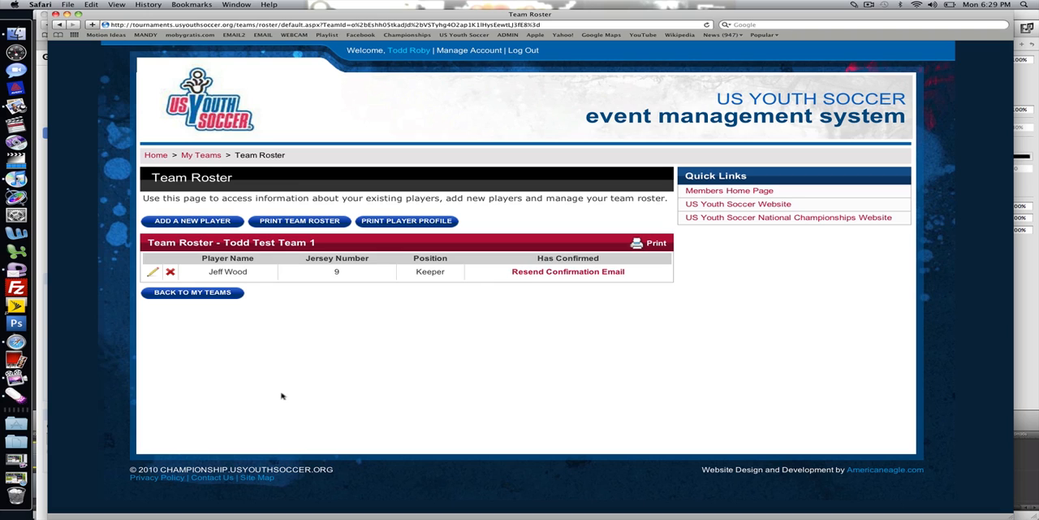
key(ctrl+grave)
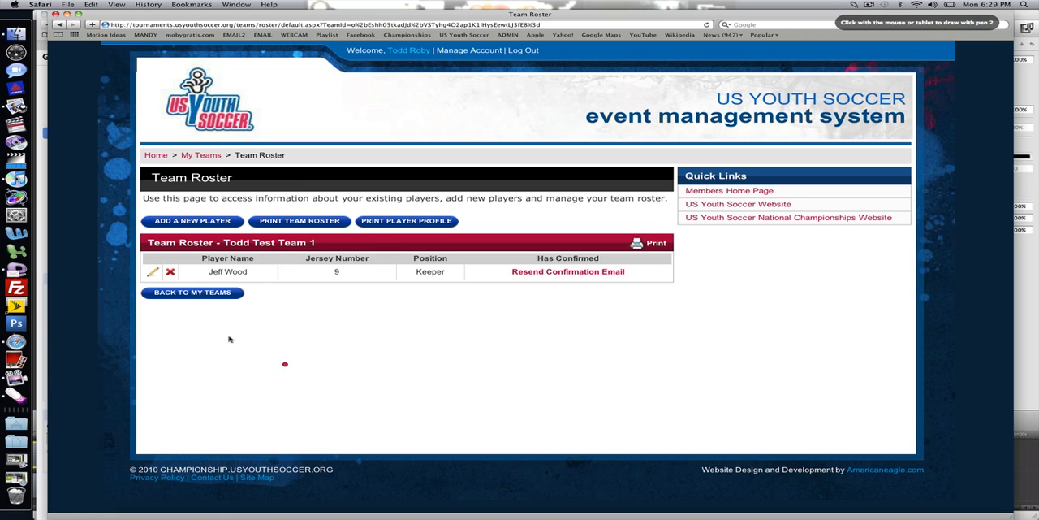
mouse_move(150, 261)
mouse_down()
mouse_move(147, 270)
mouse_move(169, 280)
mouse_move(184, 265)
mouse_move(164, 280)
mouse_move(162, 271)
mouse_up()
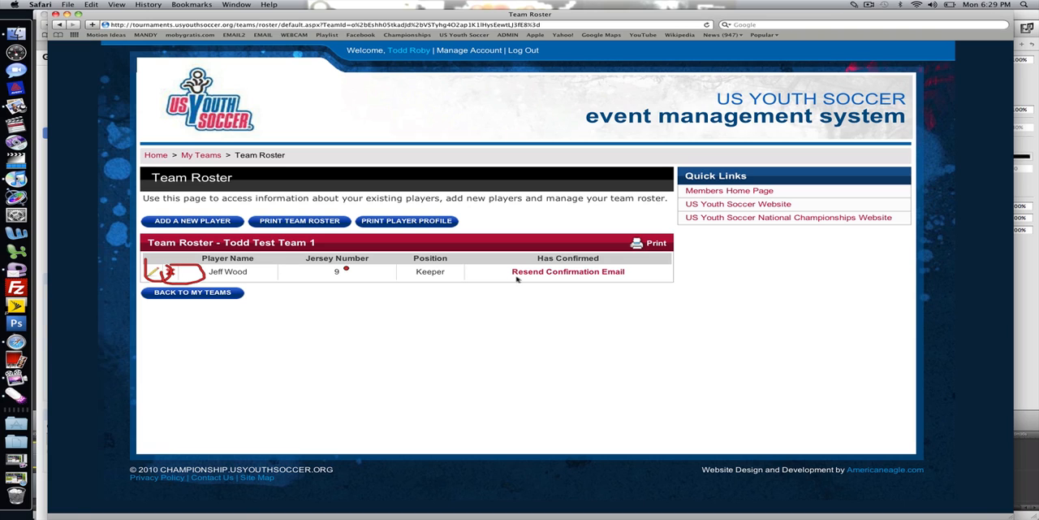
mouse_move(561, 249)
mouse_down()
mouse_move(479, 256)
mouse_move(655, 272)
mouse_move(584, 240)
mouse_up()
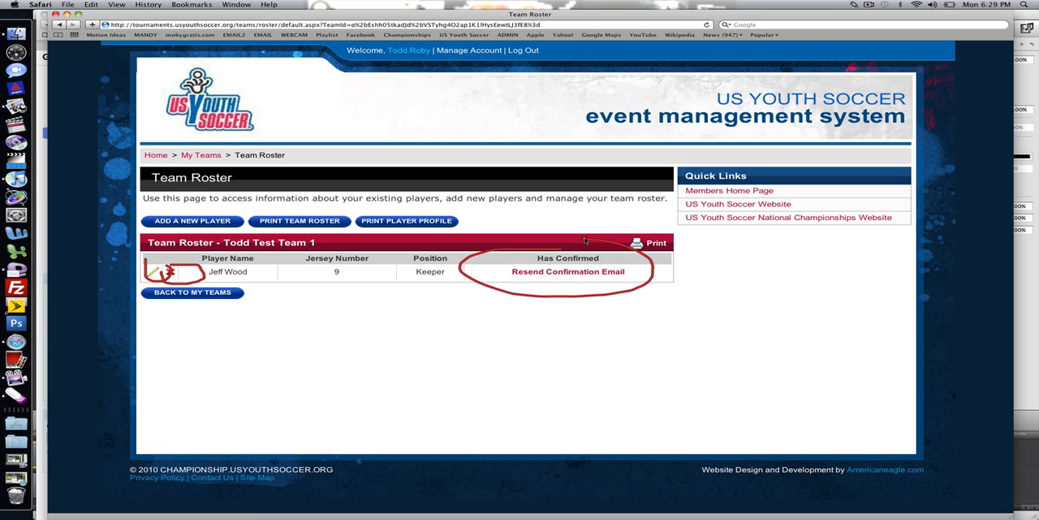
key(Escape)
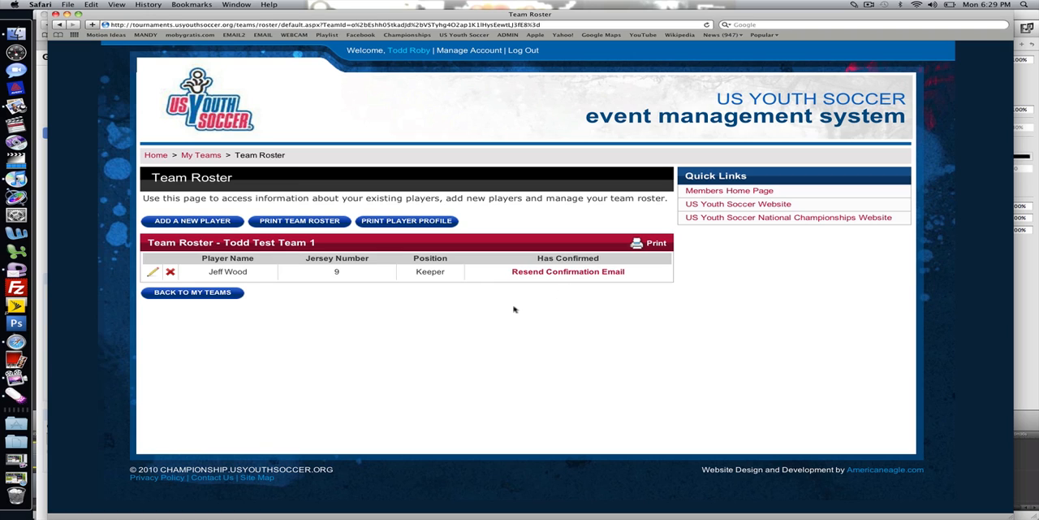
- Resend the confirmation email to the keeper on the team roster
click(559, 273)
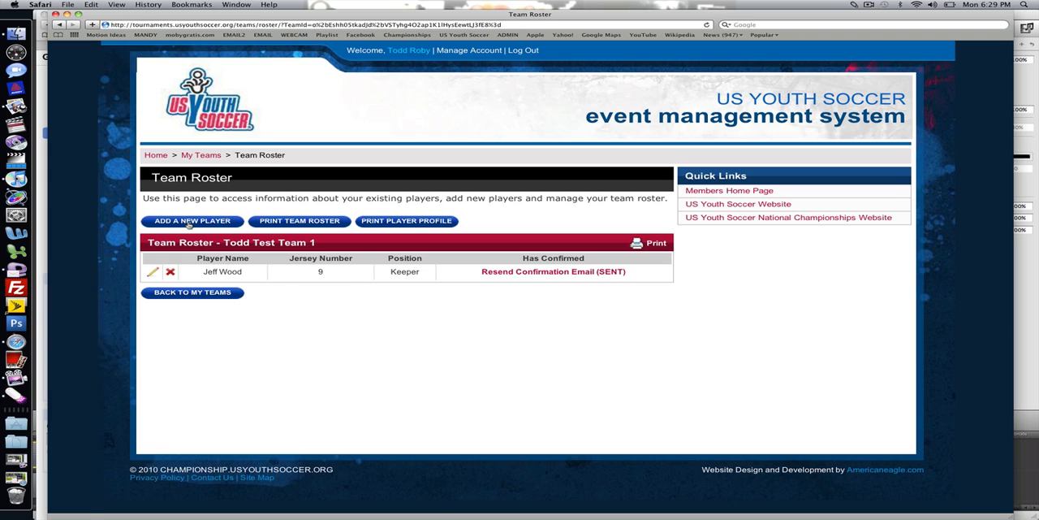
key(ctrl+2)
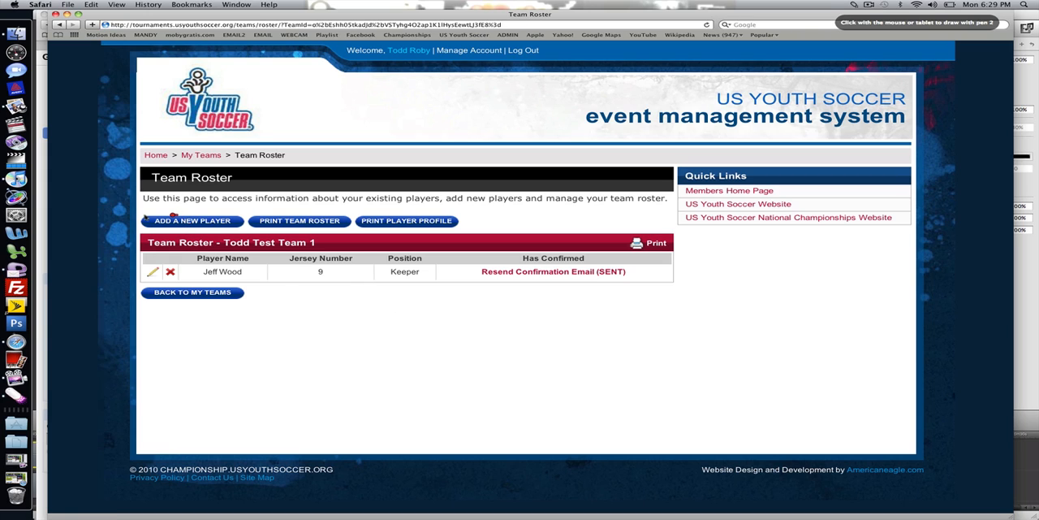
mouse_move(173, 216)
mouse_down()
mouse_move(235, 230)
mouse_move(217, 211)
mouse_up()
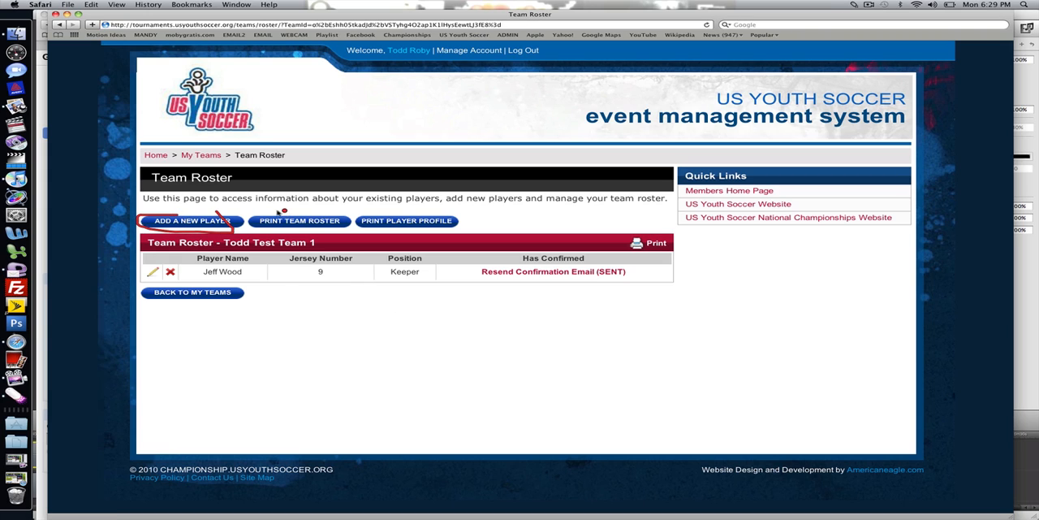
mouse_move(283, 211)
mouse_down()
mouse_move(243, 234)
mouse_move(345, 221)
mouse_move(302, 210)
mouse_up()
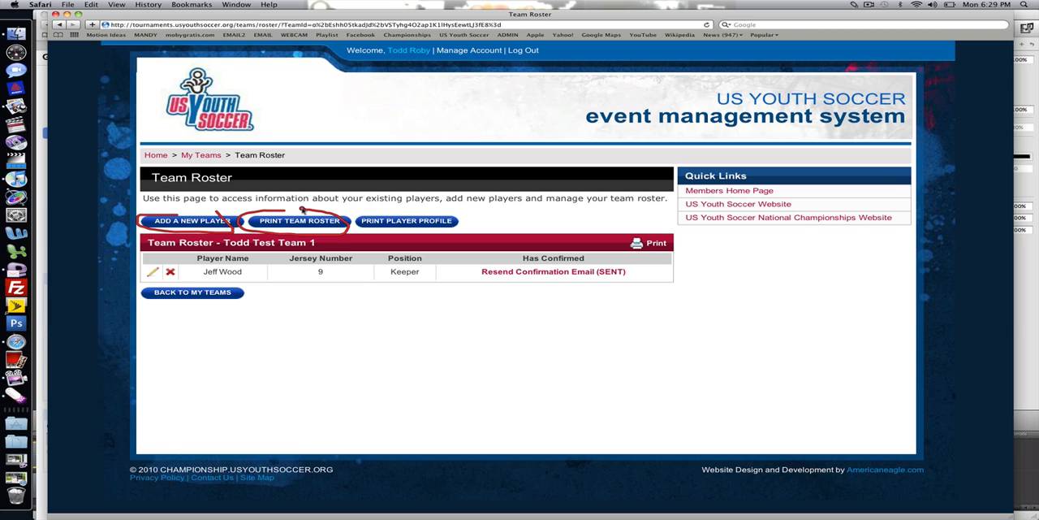
mouse_move(391, 206)
mouse_down()
mouse_move(497, 204)
mouse_move(436, 196)
mouse_up()
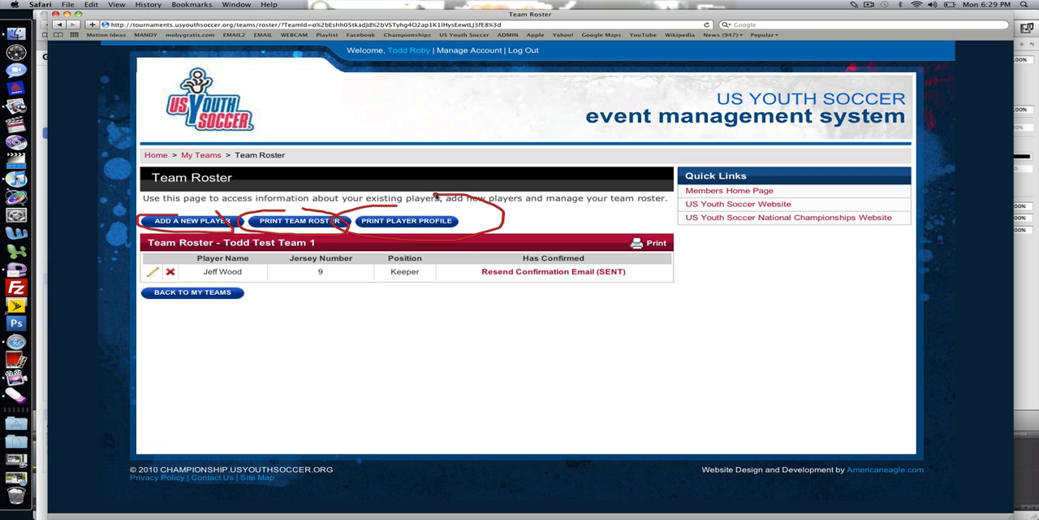
key(Escape)
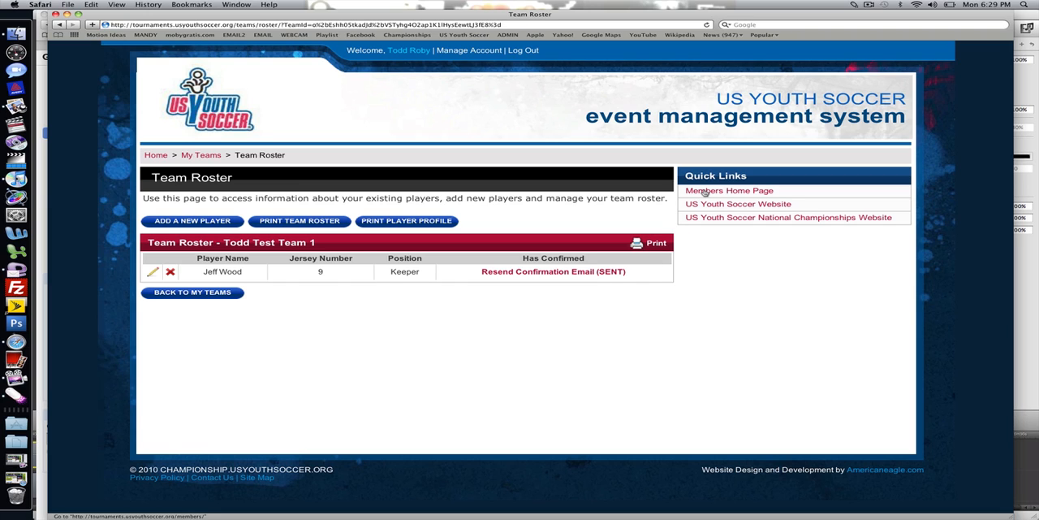
key(super+2)
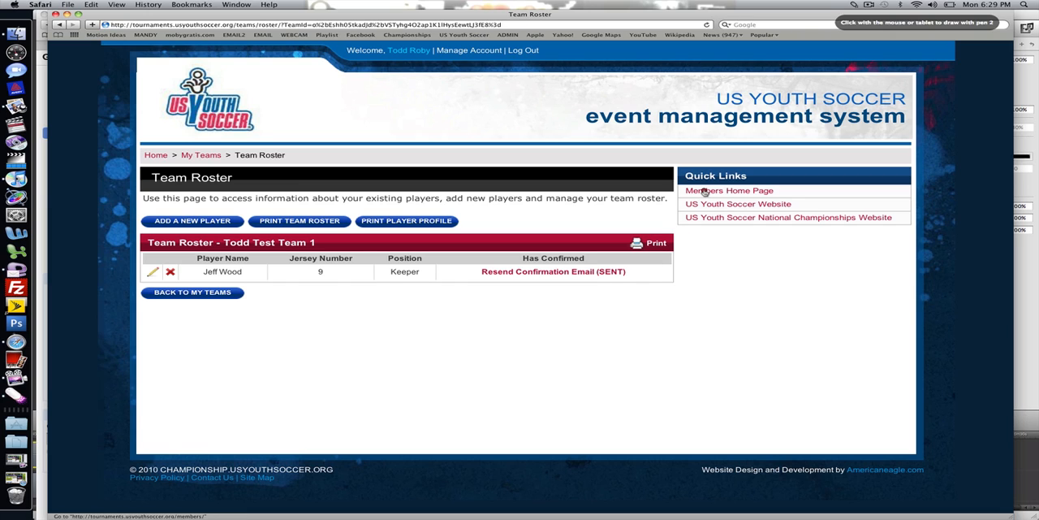
mouse_move(661, 186)
mouse_down()
mouse_move(793, 202)
mouse_move(747, 174)
mouse_up()
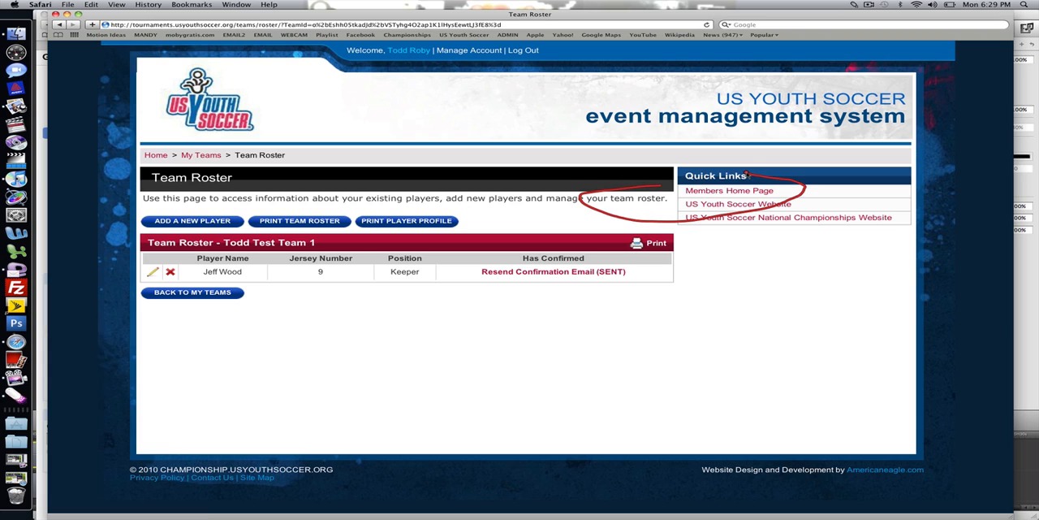
key(ctrl+2)
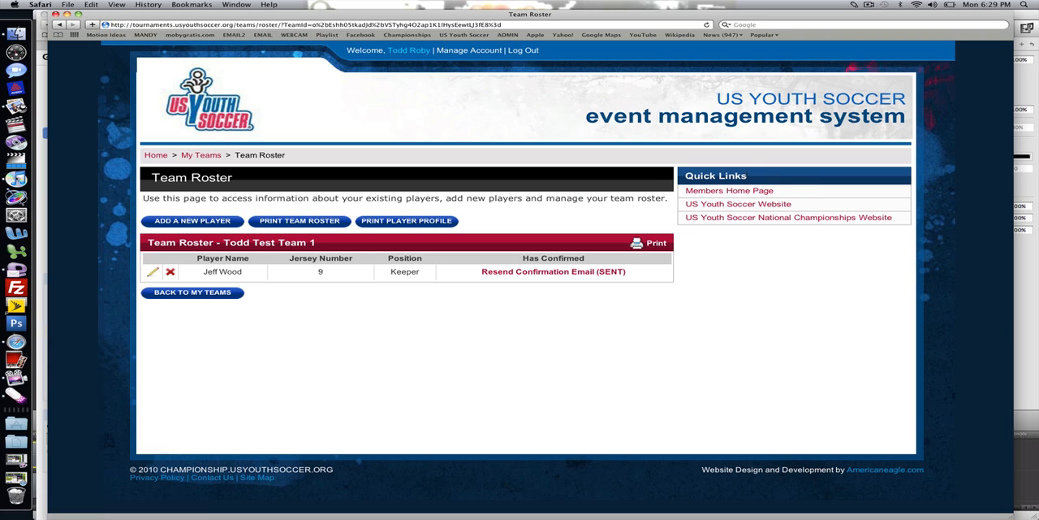
click(868, 5)
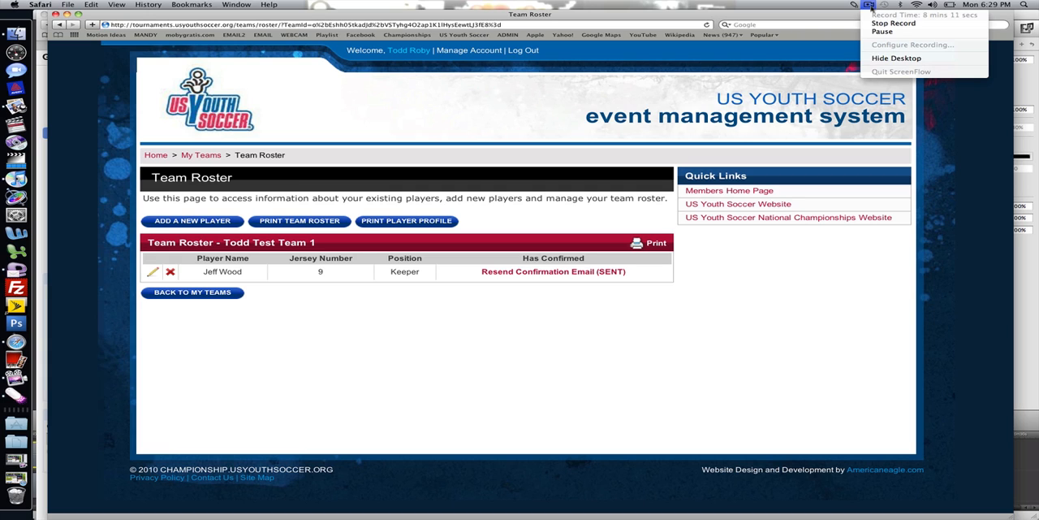